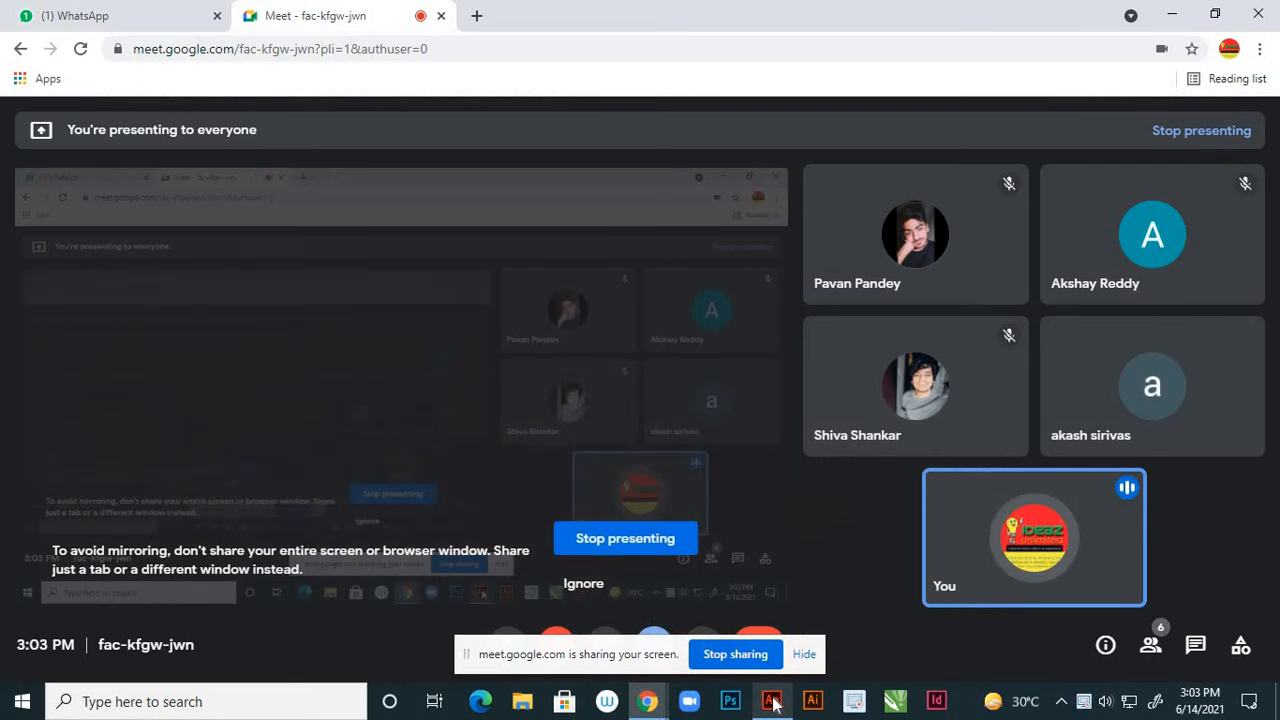
- Switch to Adobe Animate and create a new ActionScript 3.0 document
left_click(773, 703)
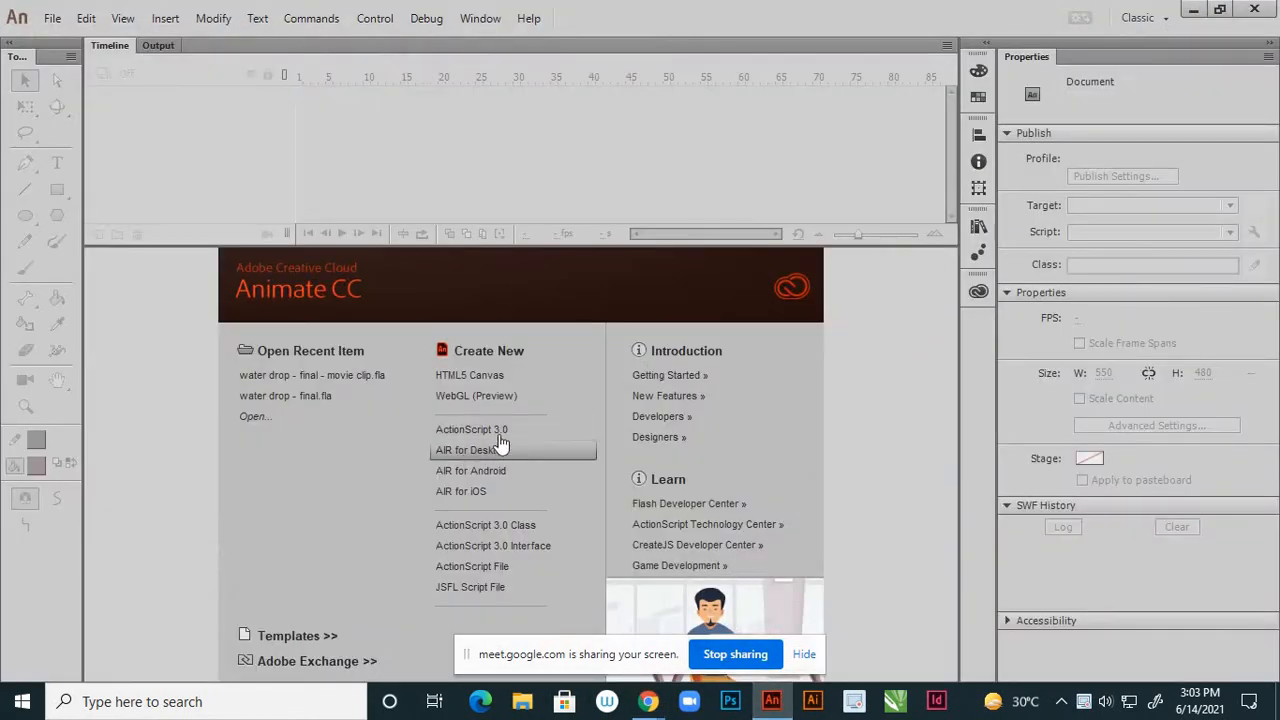
left_click(507, 432)
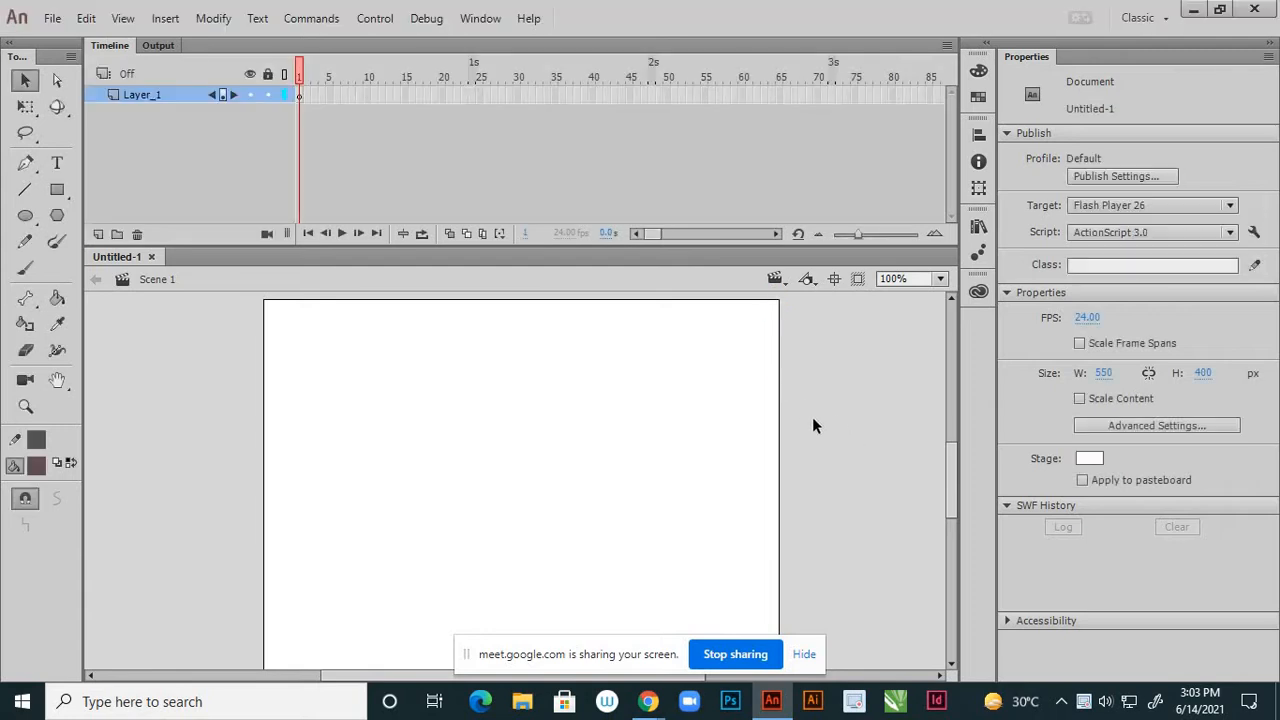
scroll(770, 434, "down", 3)
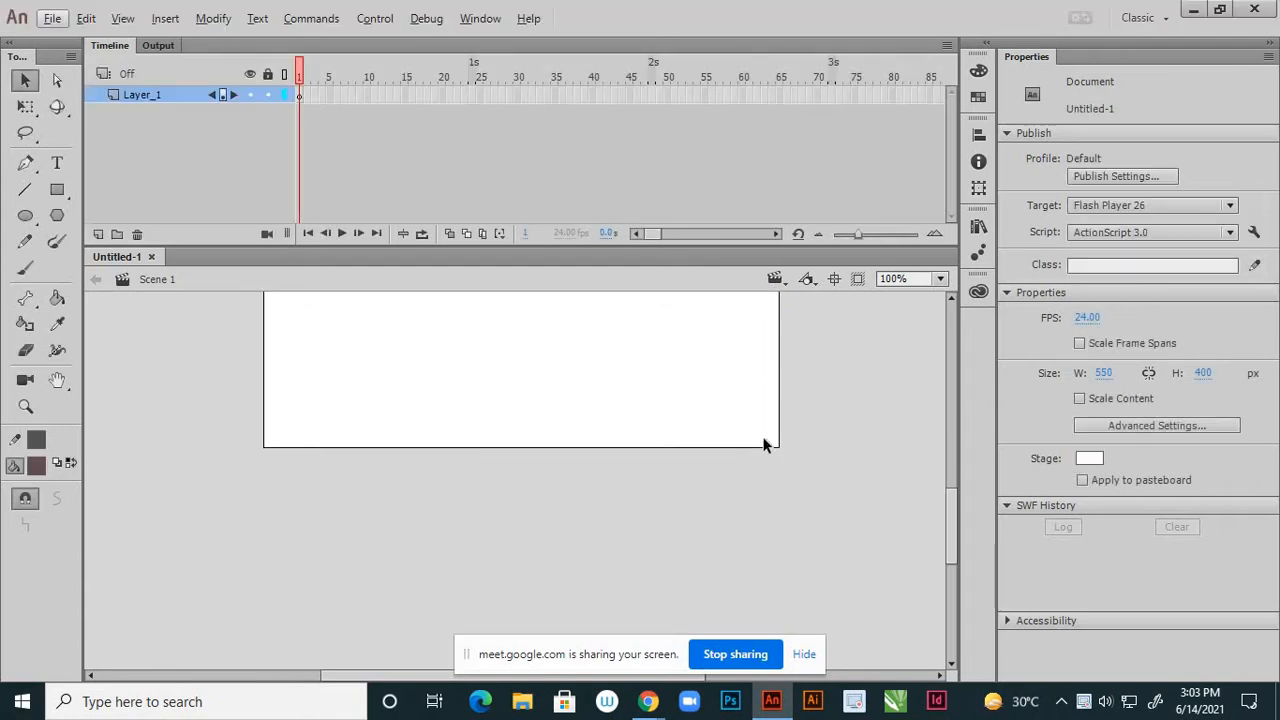
scroll(765, 470, "down", 3)
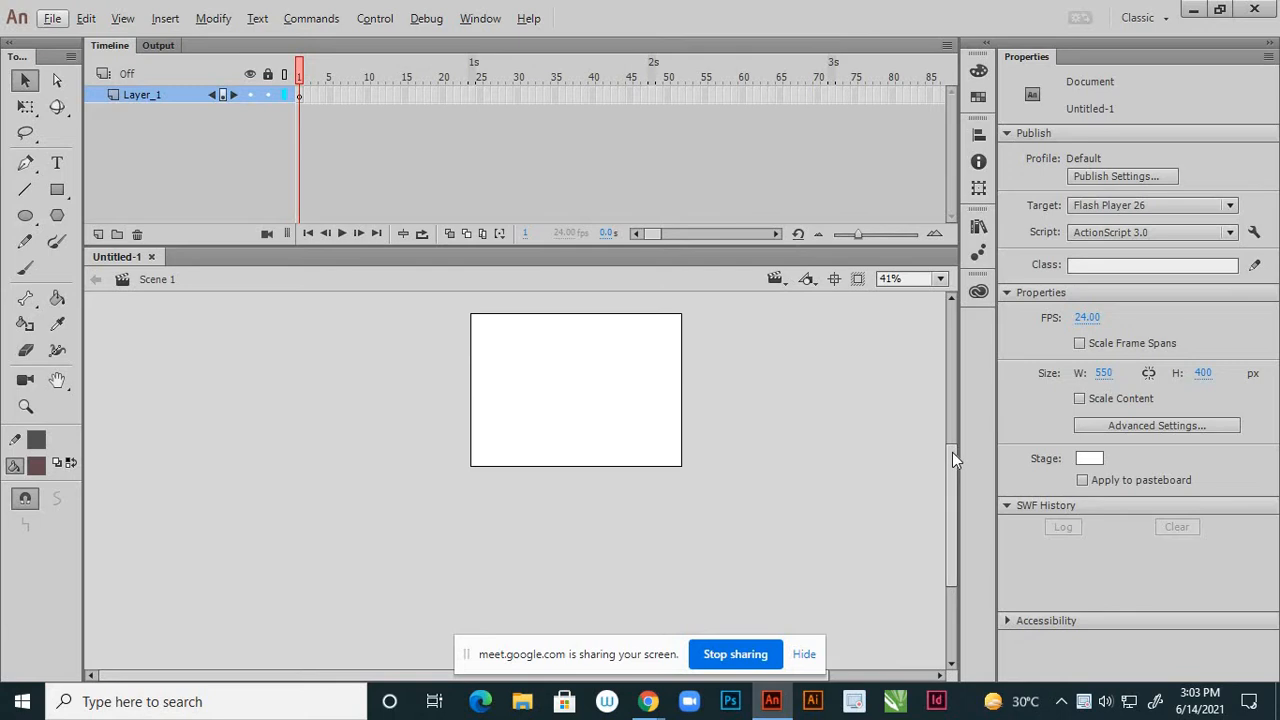
left_click_drag(952, 452, 956, 436)
scroll(644, 417, "up", 1)
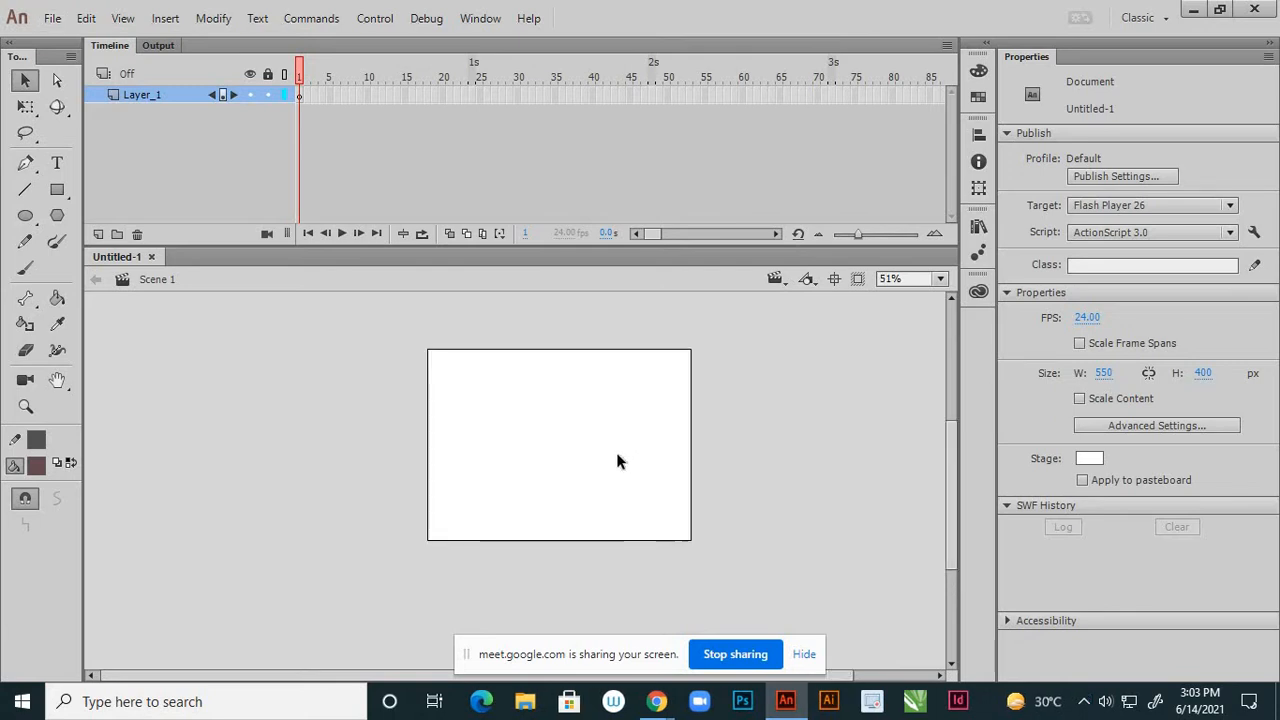
scroll(617, 457, "up", 1)
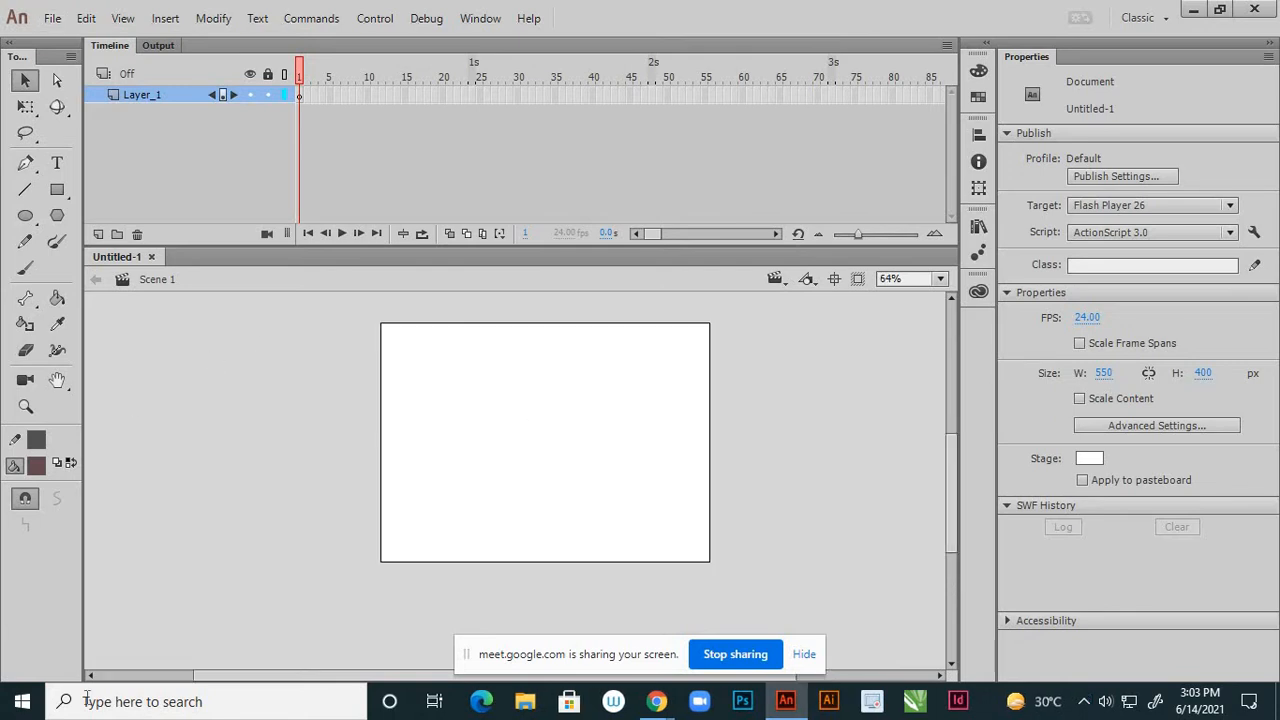
- Set the fill colour to red and draw a square about 135 px wide near the stage's upper-left corner
left_click(36, 465)
left_click(297, 358)
left_click(57, 190)
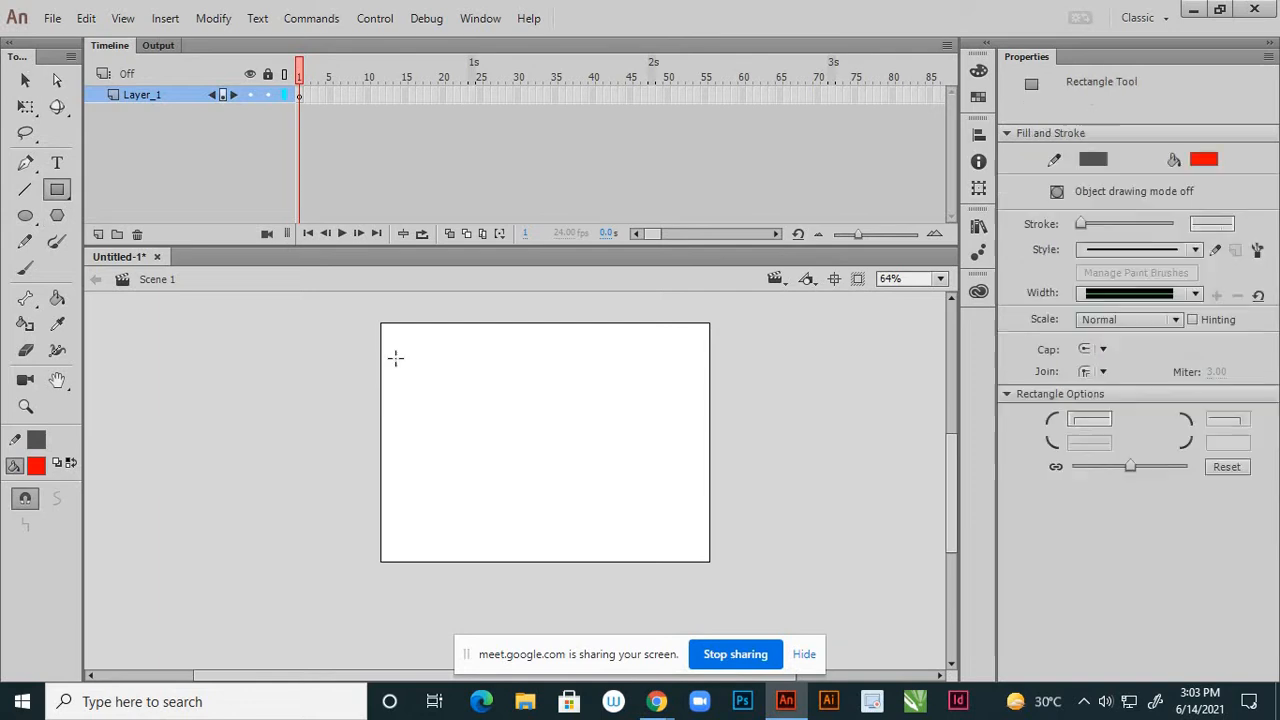
left_click_drag(418, 361, 500, 442)
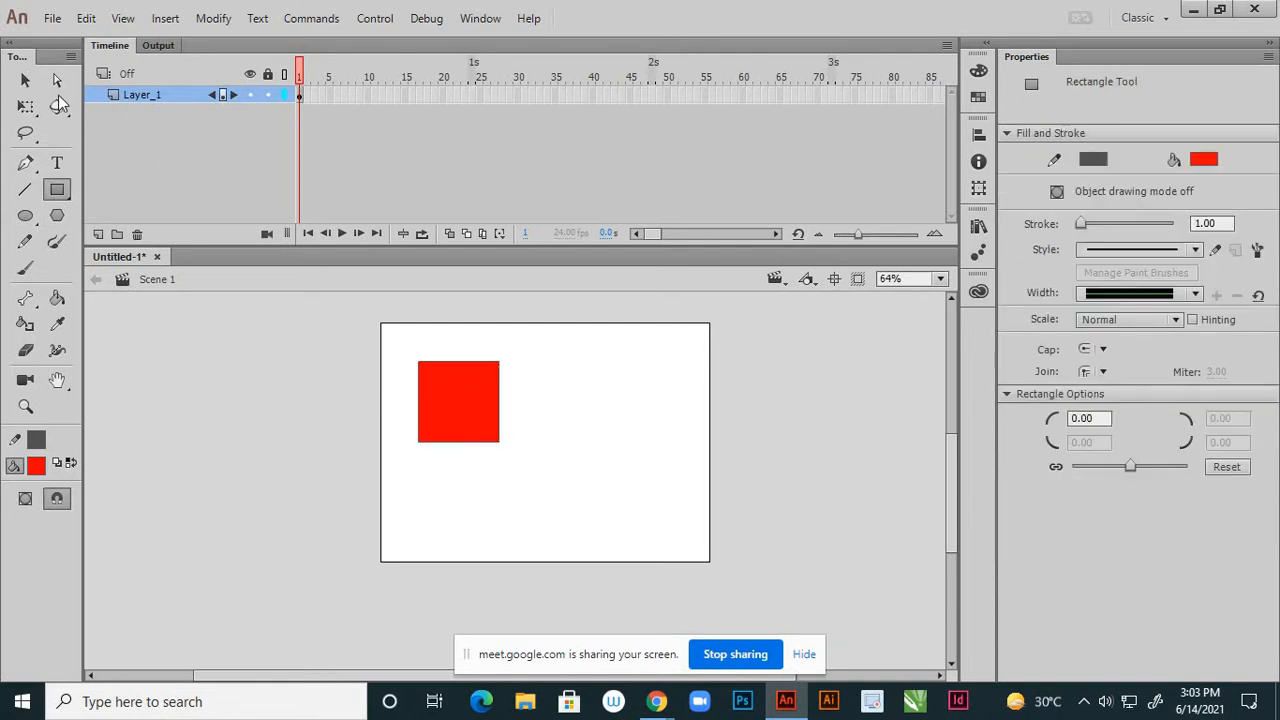
- Make three copies of the whole red square, one beside the original and two in a row below
left_click(25, 80)
left_click_drag(396, 341, 543, 486)
left_click(587, 428)
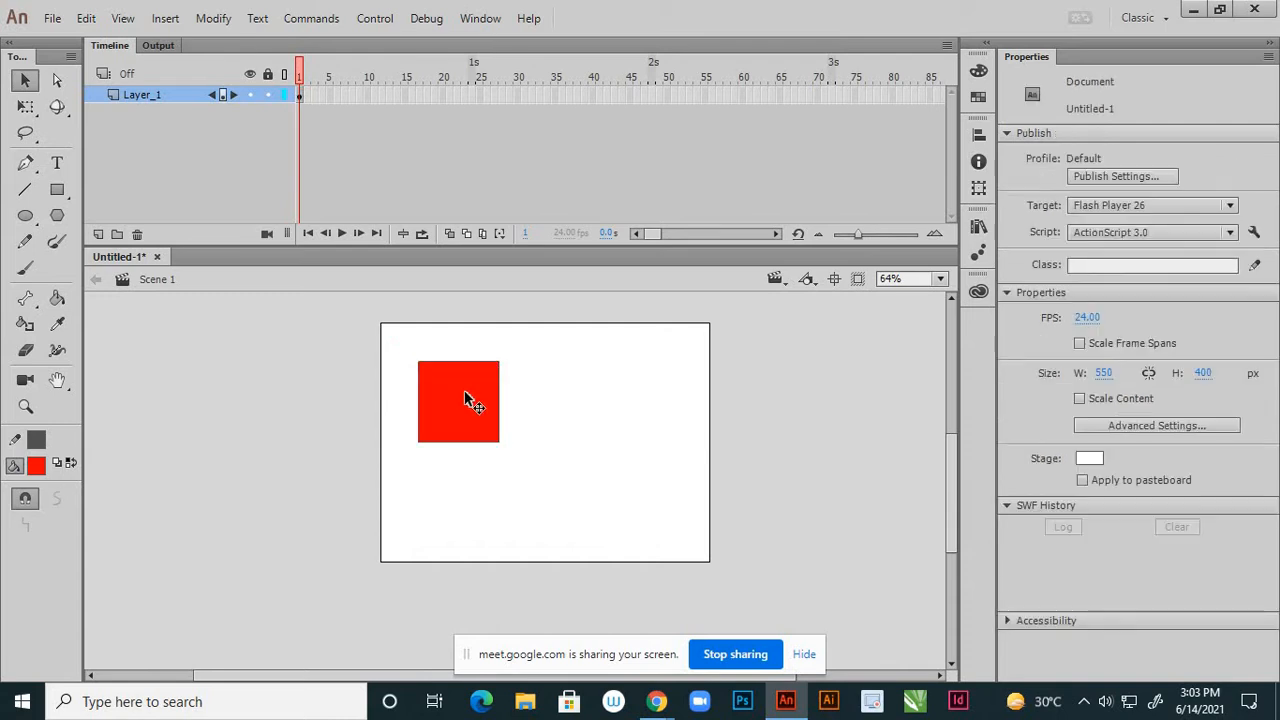
left_click_drag(398, 346, 576, 509)
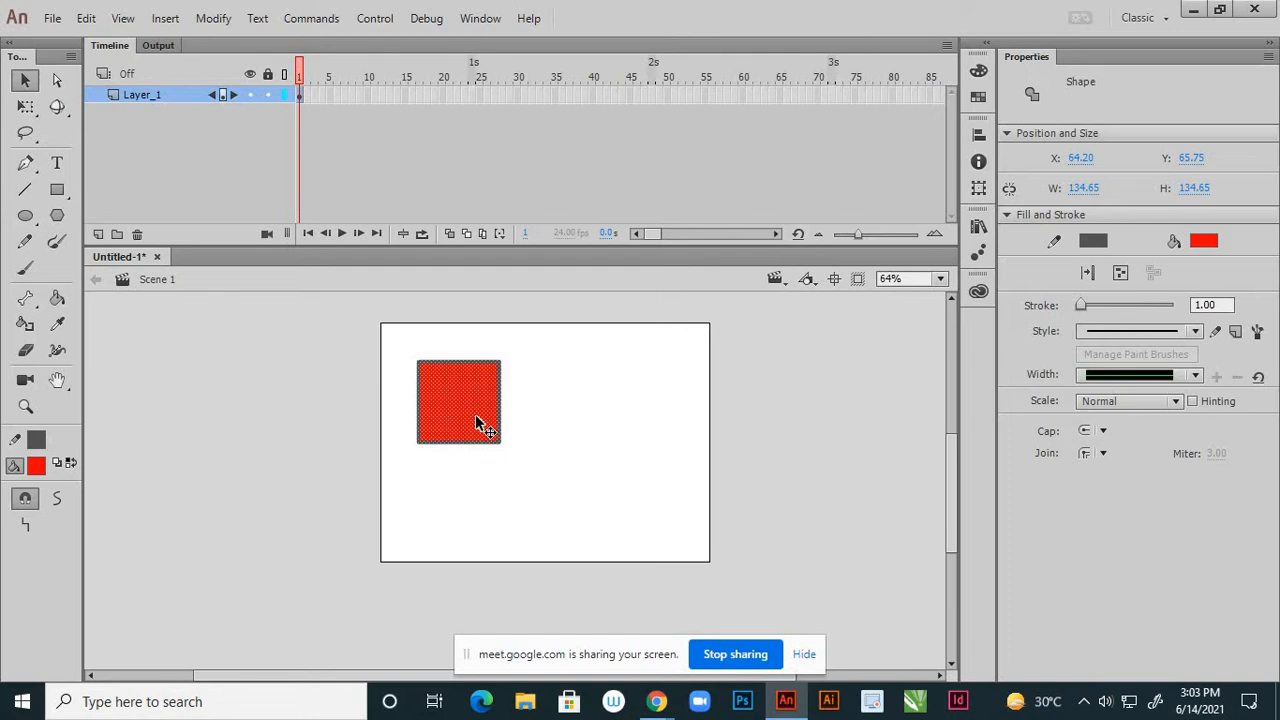
key("ctrl+v")
left_click_drag(517, 484, 580, 402)
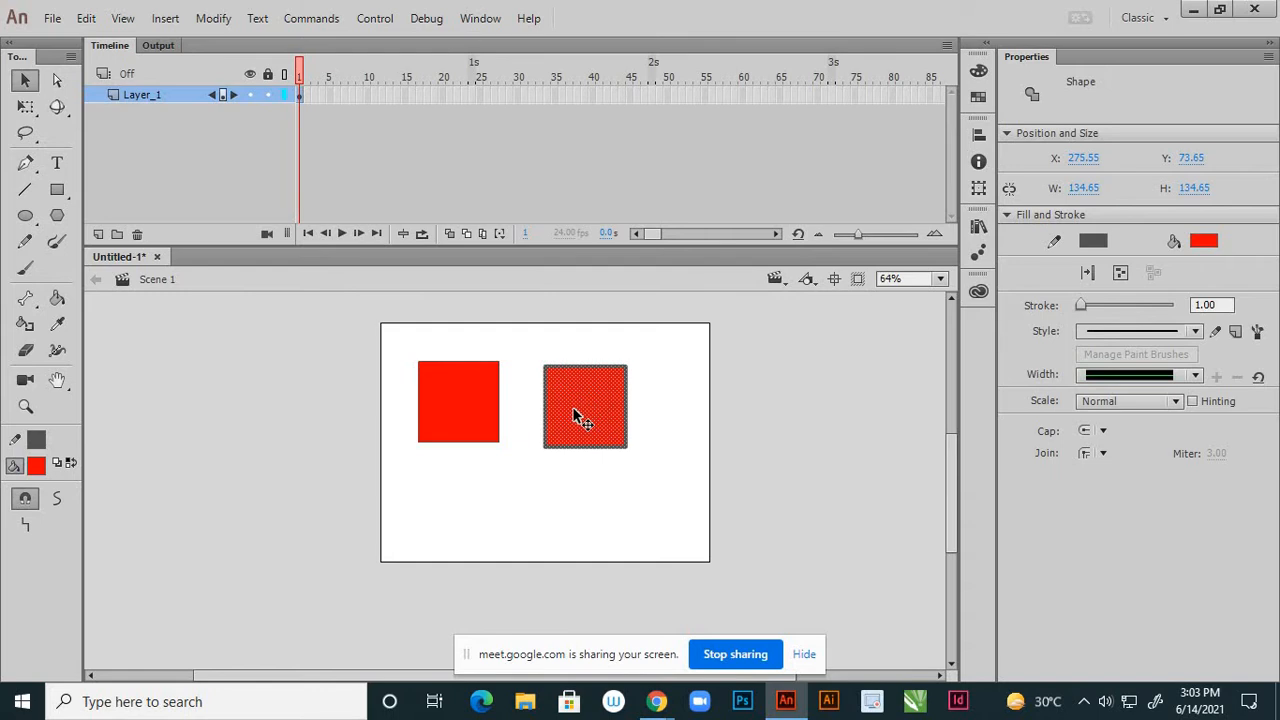
key("ctrl+v")
left_click_drag(514, 482, 618, 512)
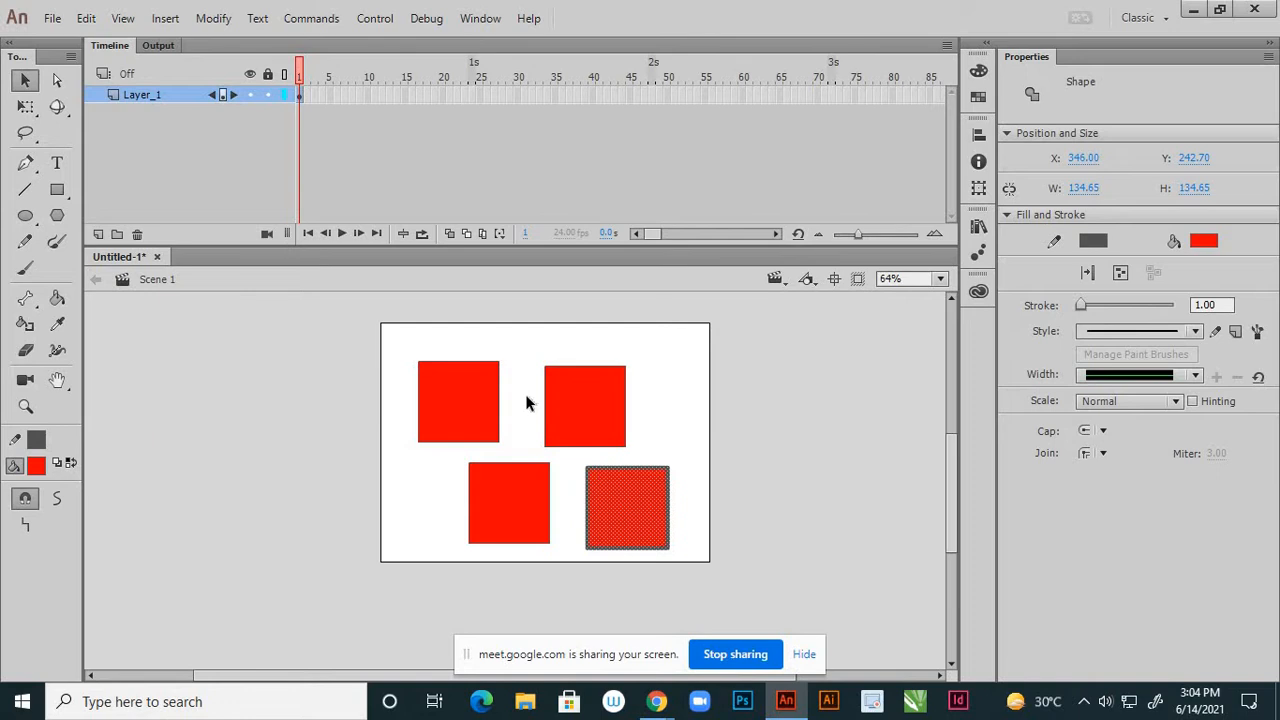
- Delete all the red squares from the stage, including the leftover pieces of the copies
left_click(399, 331)
left_click_drag(398, 336, 698, 558)
left_click(669, 389)
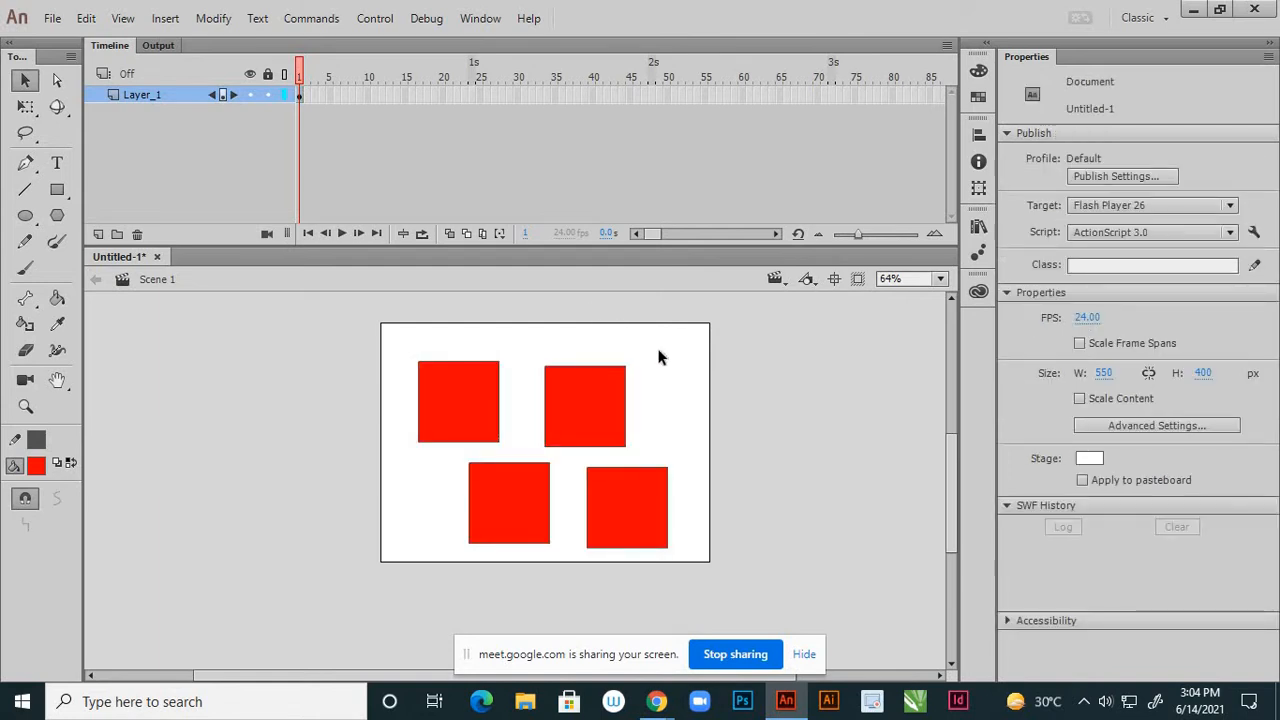
left_click(455, 401)
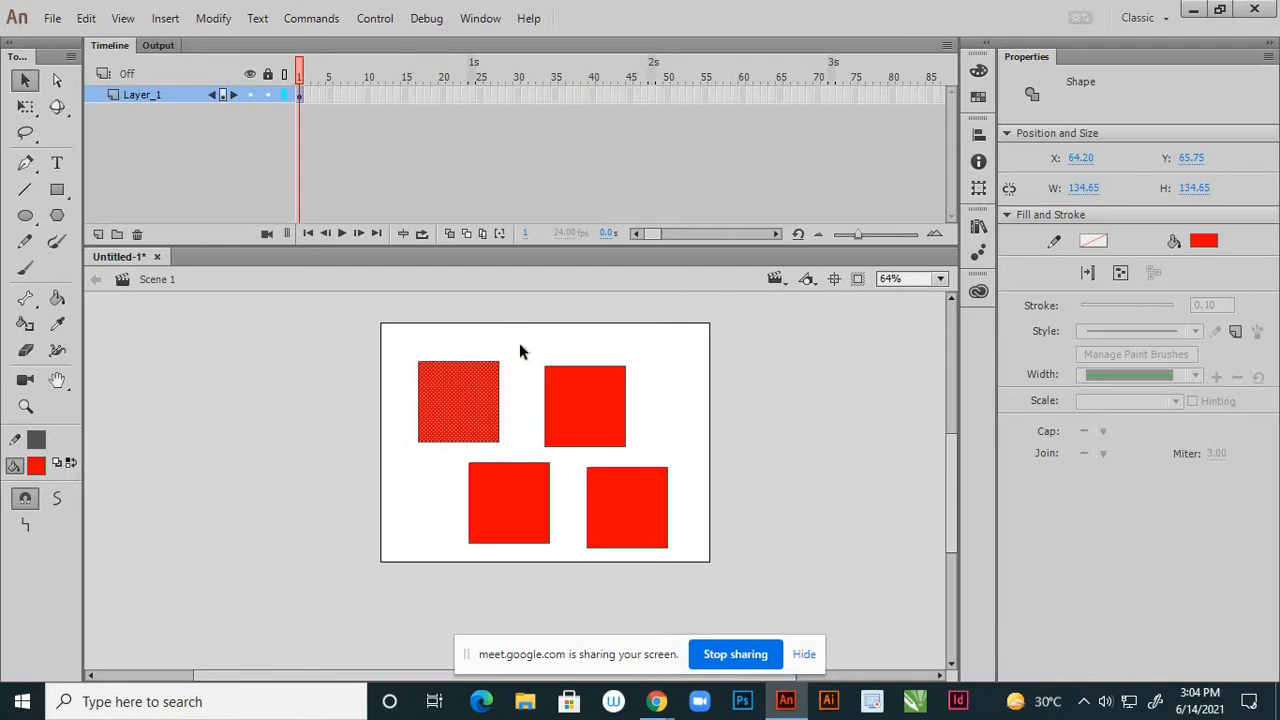
left_click_drag(527, 333, 741, 548)
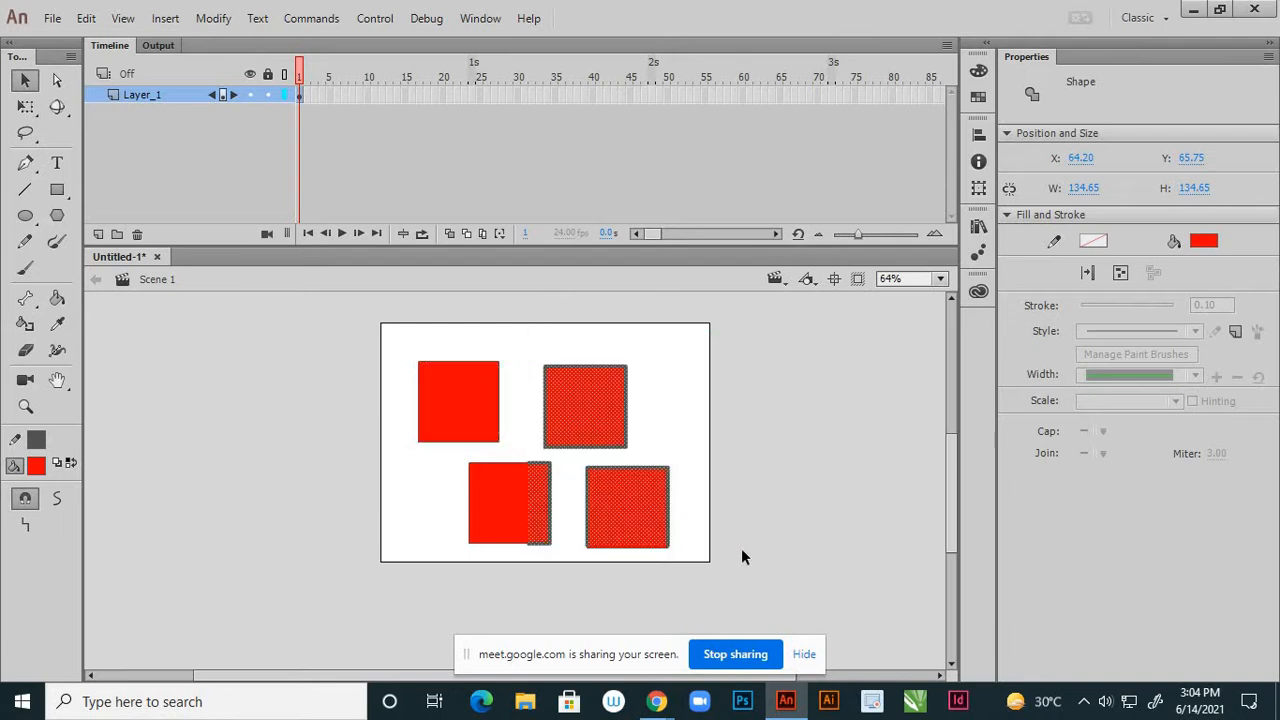
key("Delete")
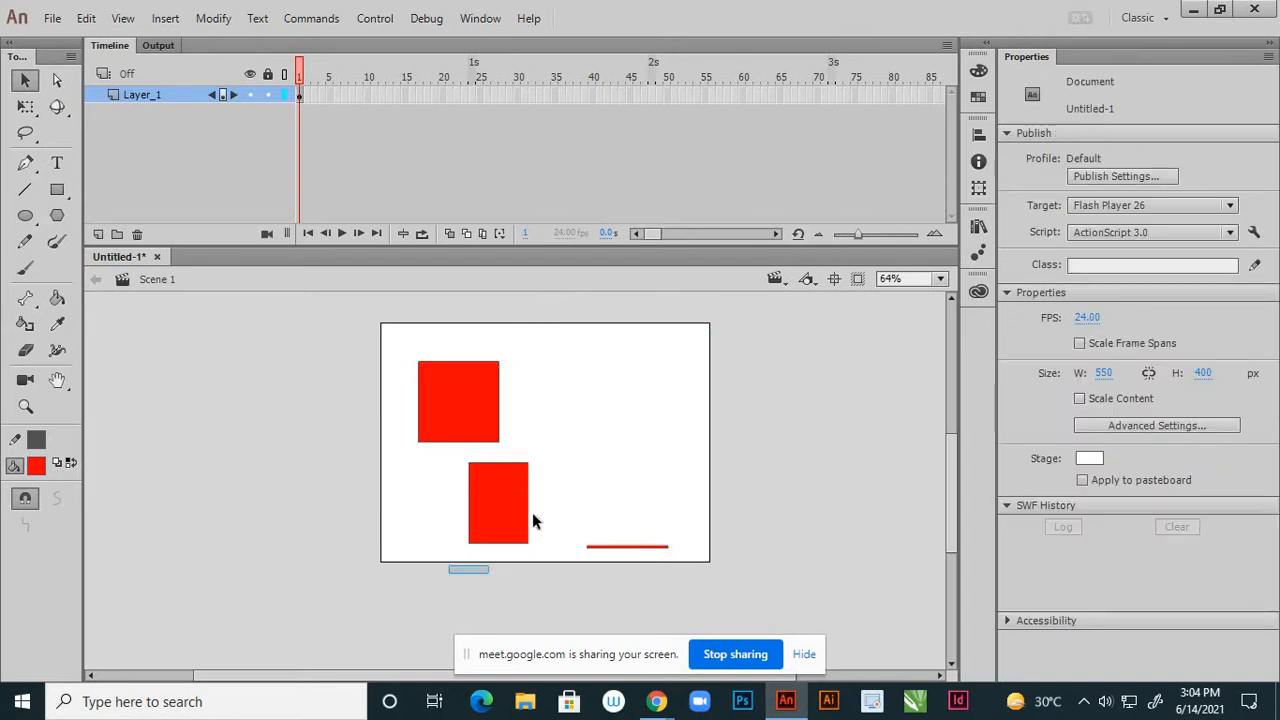
mouse_move(532, 520)
left_mouse_down()
mouse_move(566, 453)
mouse_move(713, 604)
left_mouse_up()
key("Delete")
key("Delete")
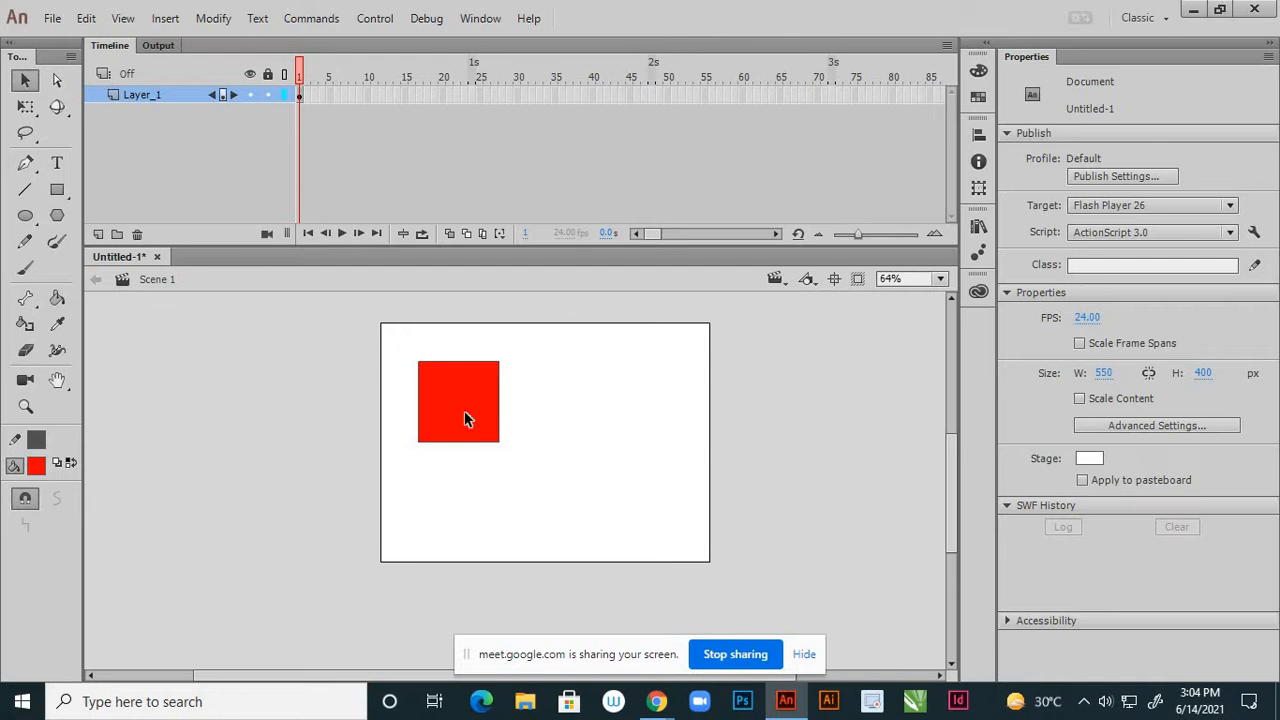
left_click_drag(397, 333, 562, 511)
key("Delete")
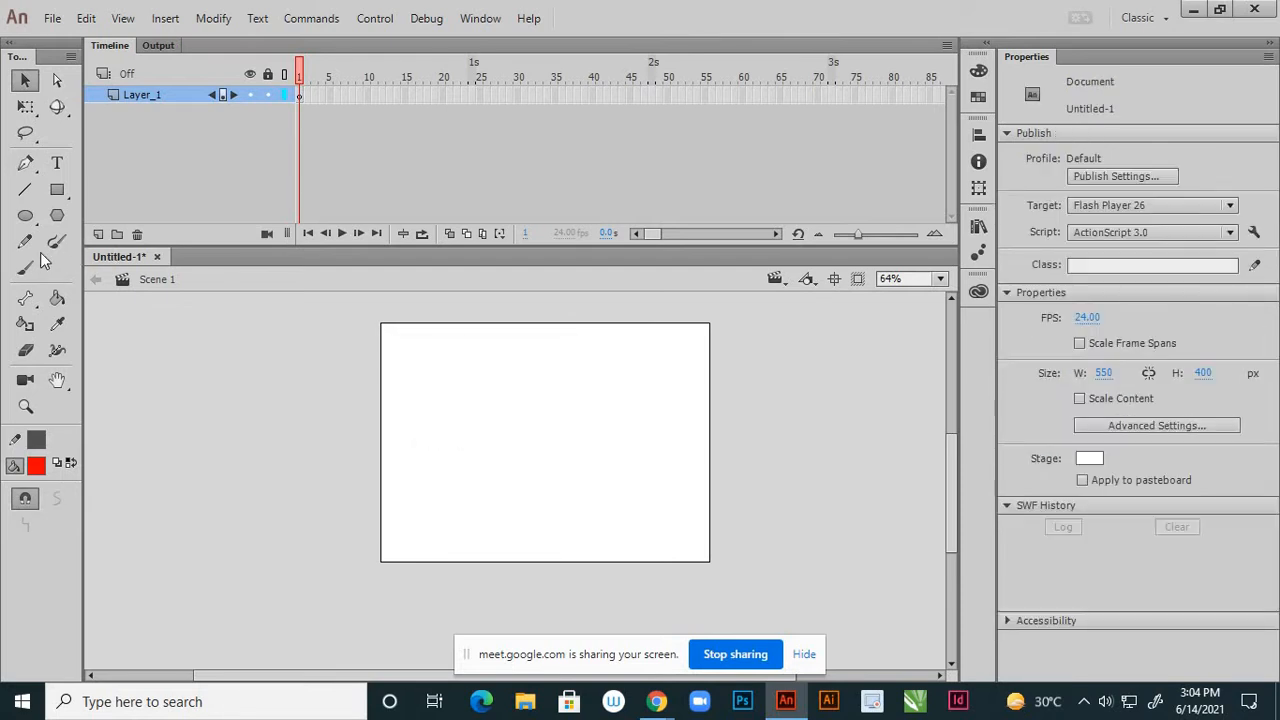
- Place a static text box in the upper-left area of the stage and set its font size to 30 pt
left_click(57, 163)
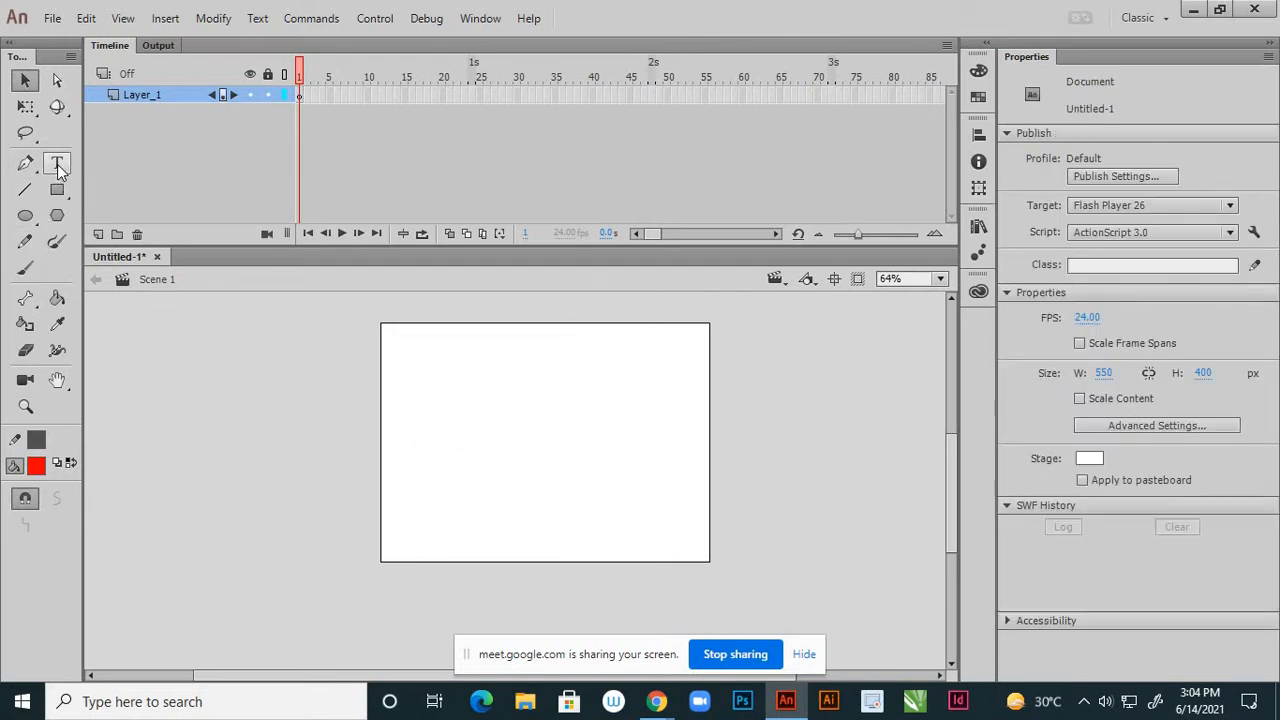
left_click(419, 399)
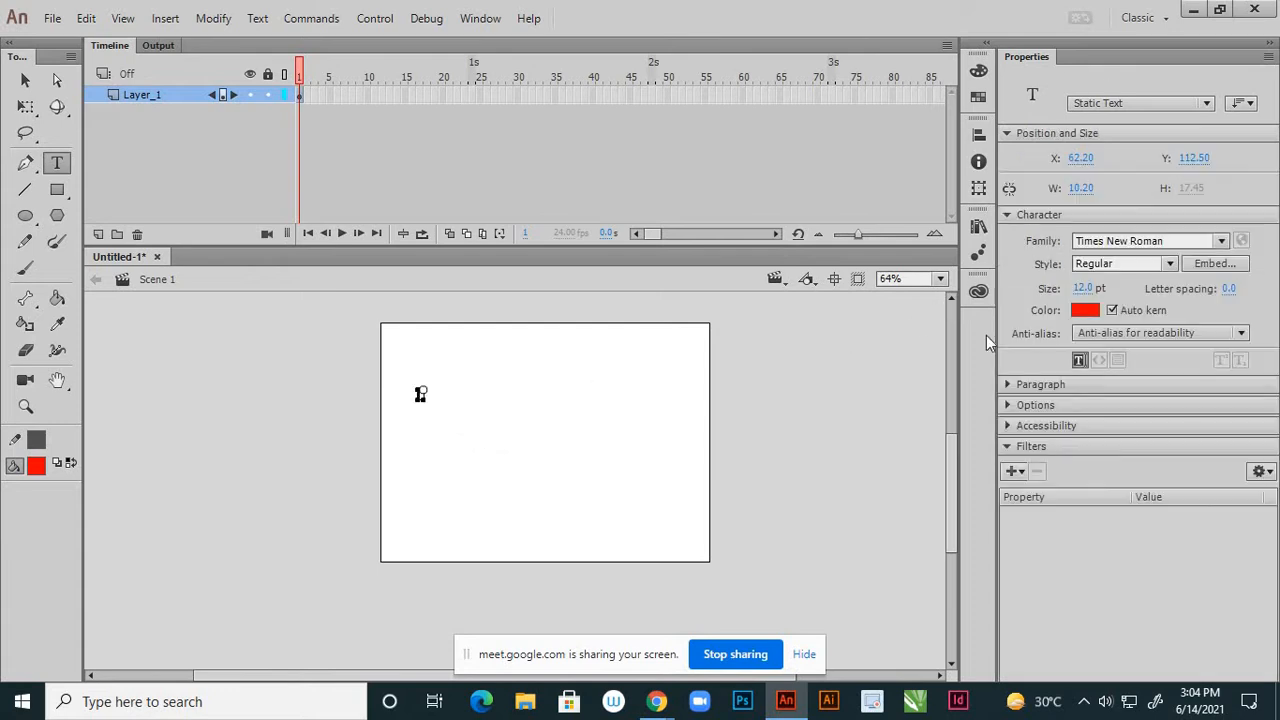
left_click(1084, 288)
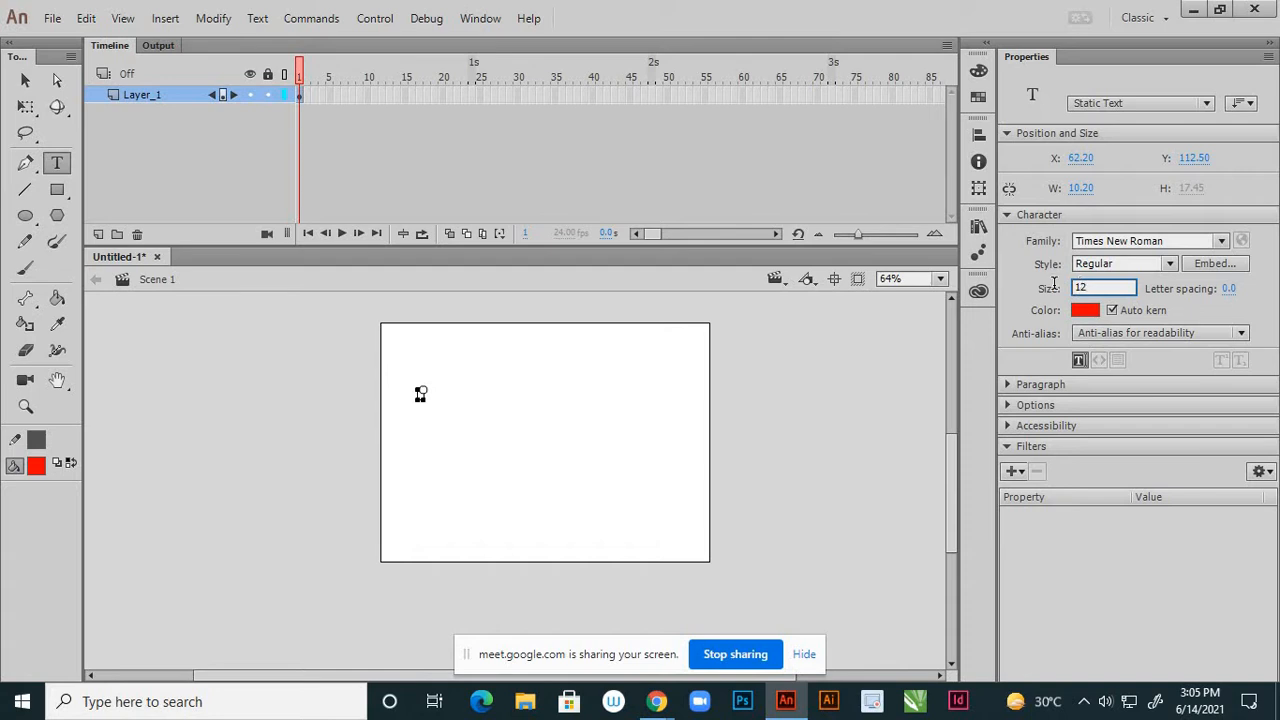
left_click_drag(1089, 288, 1054, 289)
type("30")
key("Return")
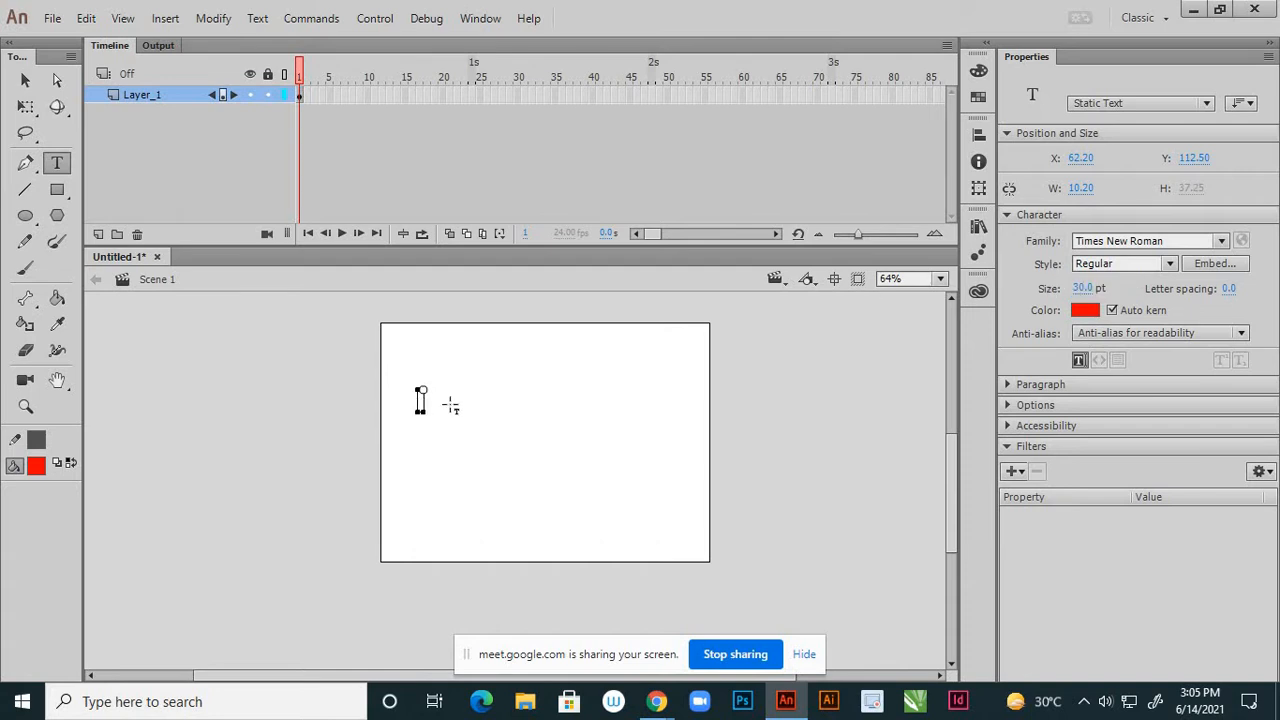
- Enter "graphic symbol" in the text box
key("ctrl+1")
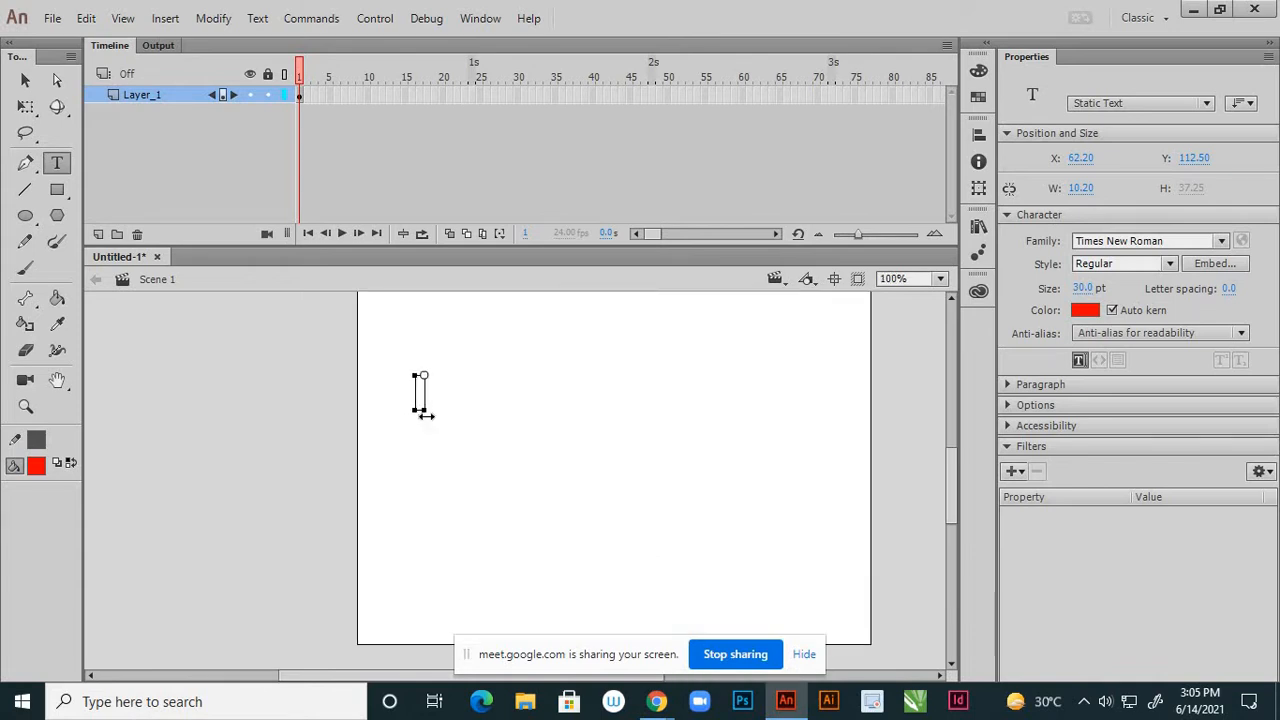
type("gra")
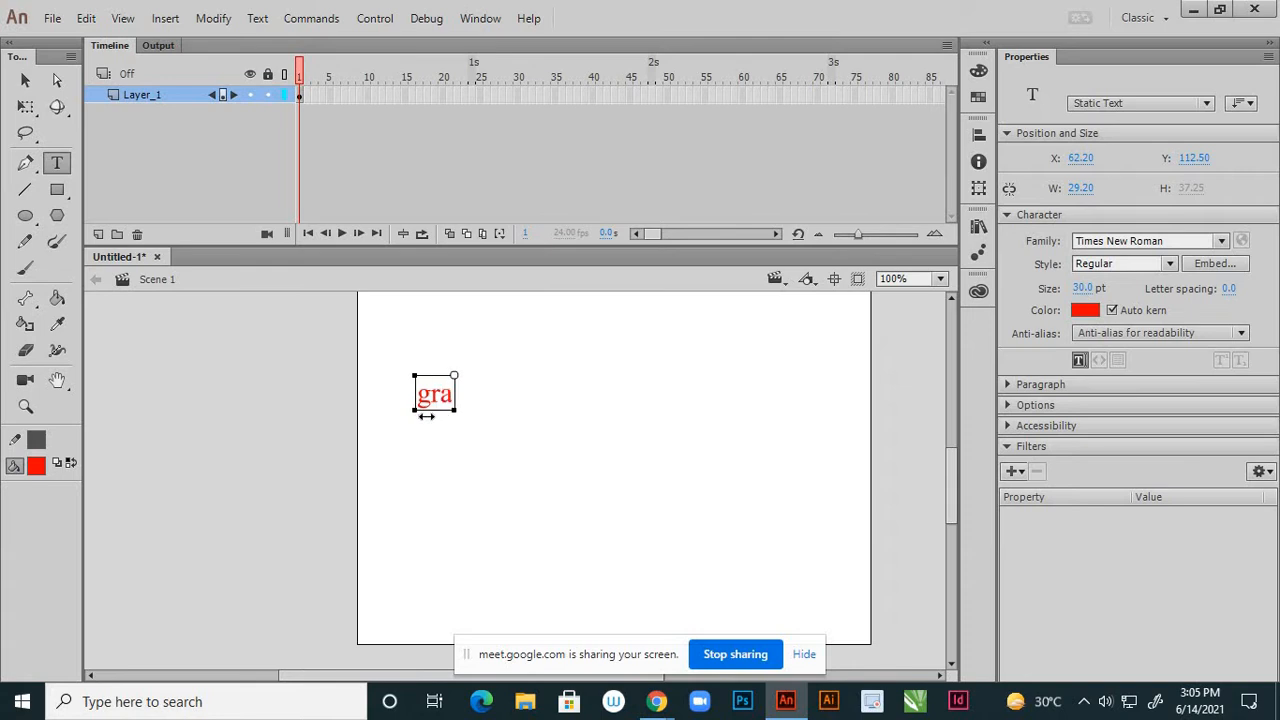
type("phic")
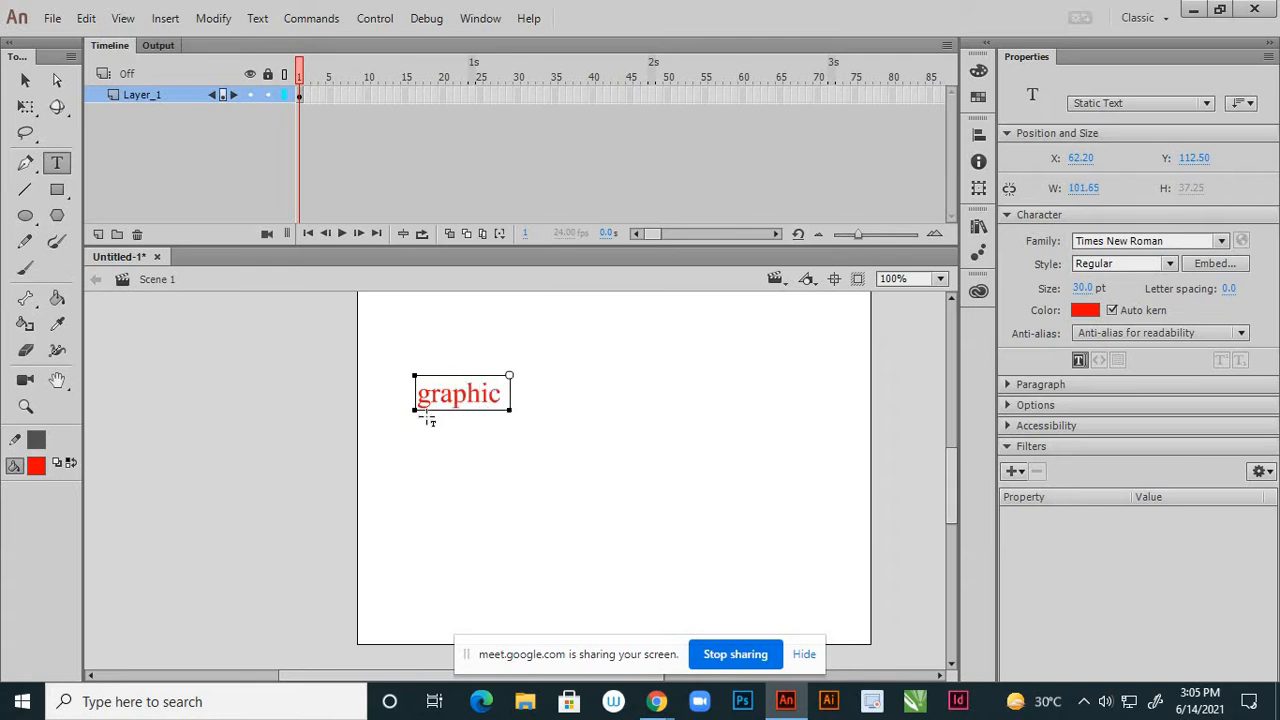
type(" symbol")
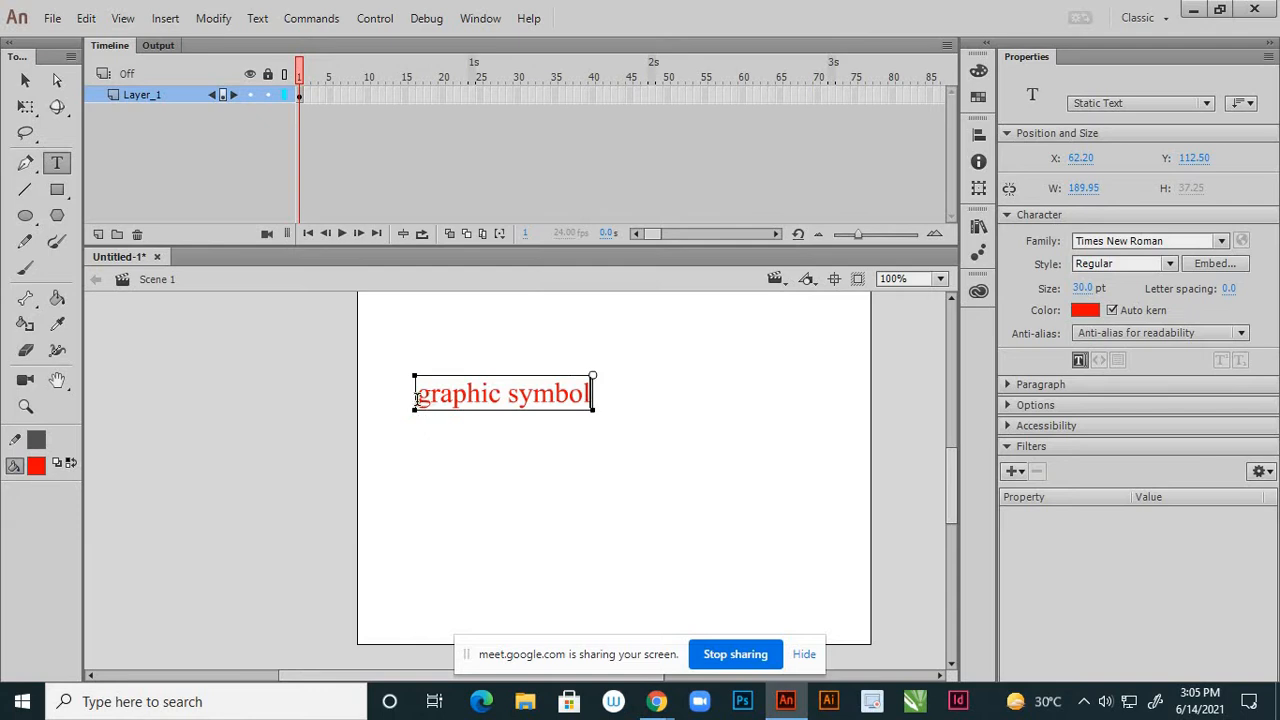
- Replace the word "graphic" with "1. " in the text and finish editing it
double_click(418, 398)
type("1.")
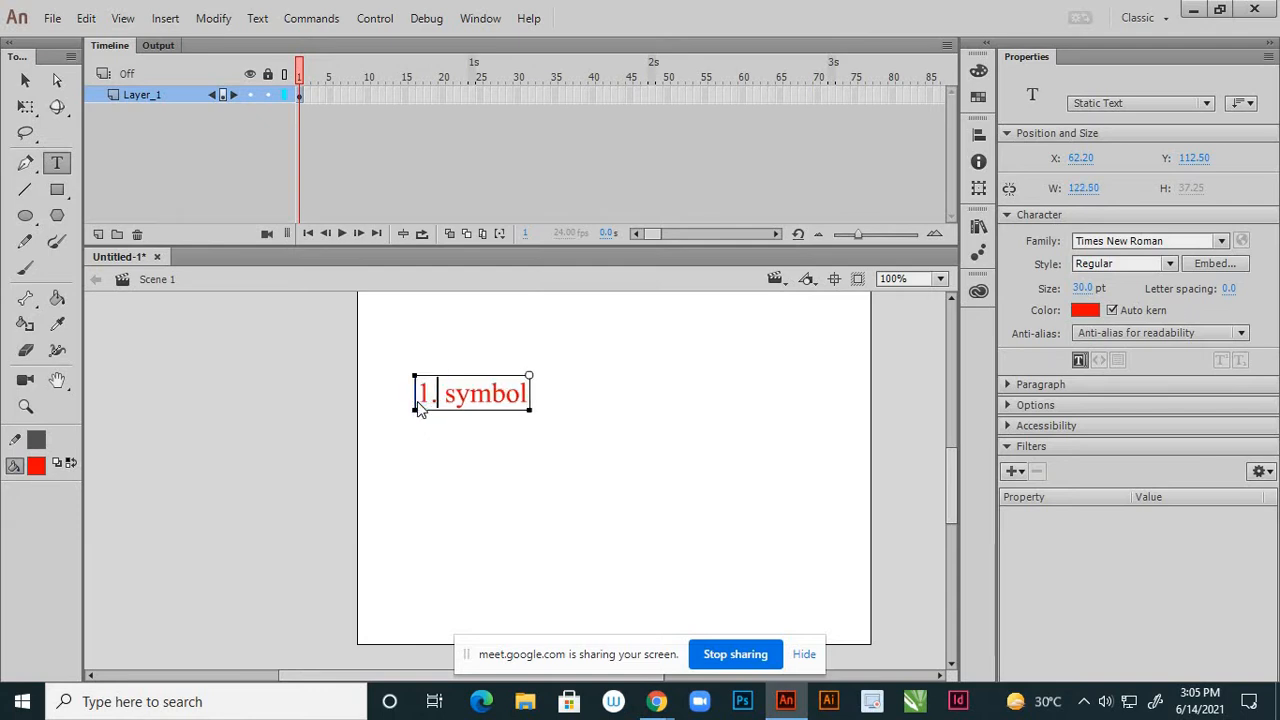
left_click(27, 84)
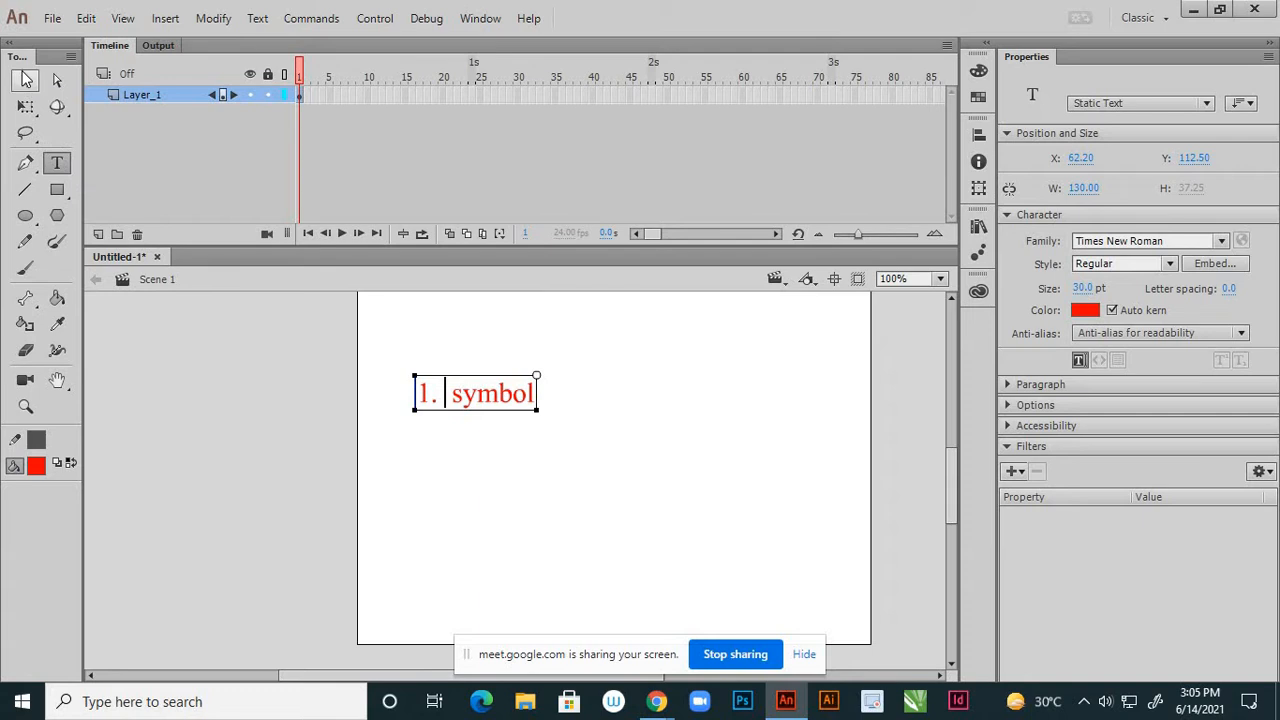
left_click(555, 337)
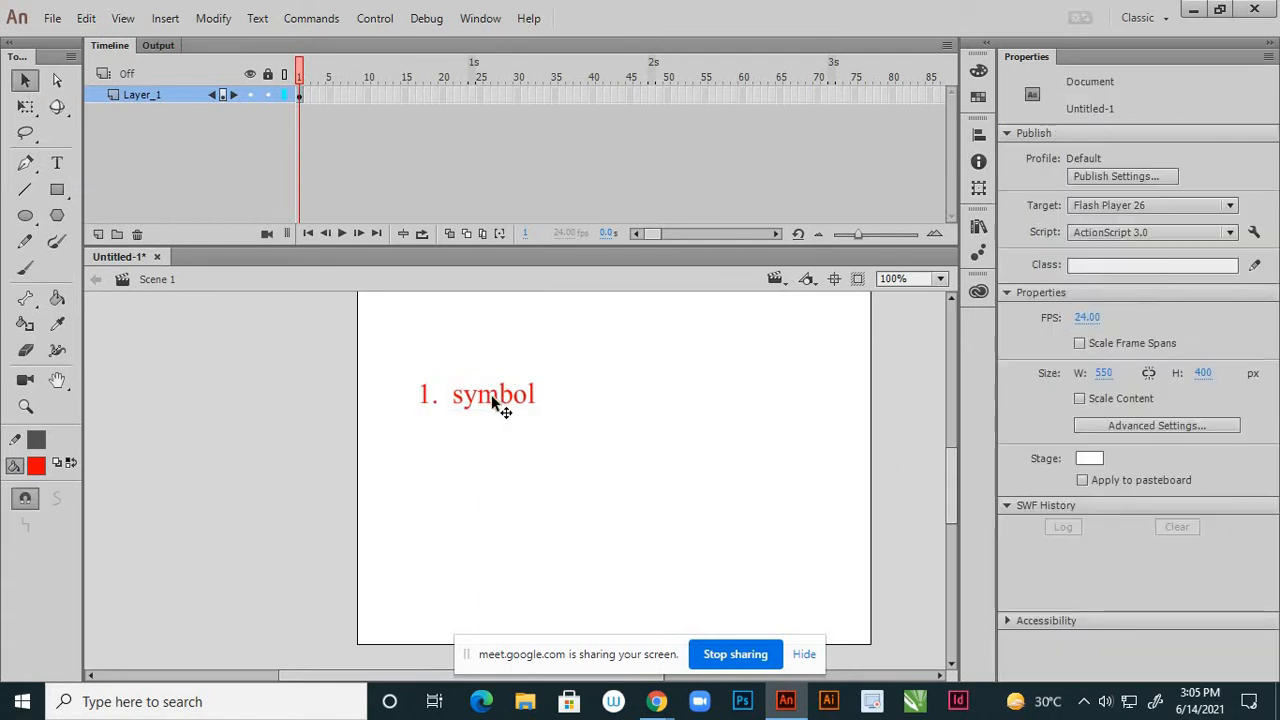
- Duplicate the "1. symbol" text and move the copy straight down to sit just below the original
left_click(491, 394)
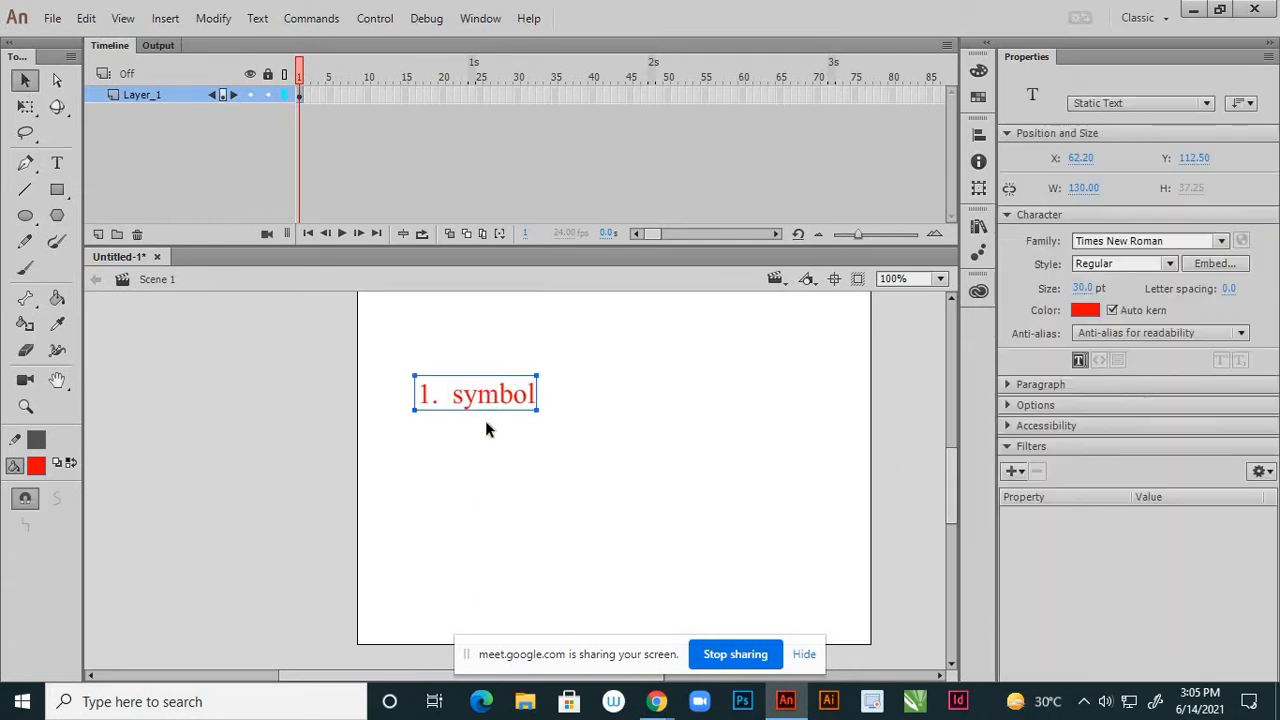
left_click_drag(491, 399, 490, 409)
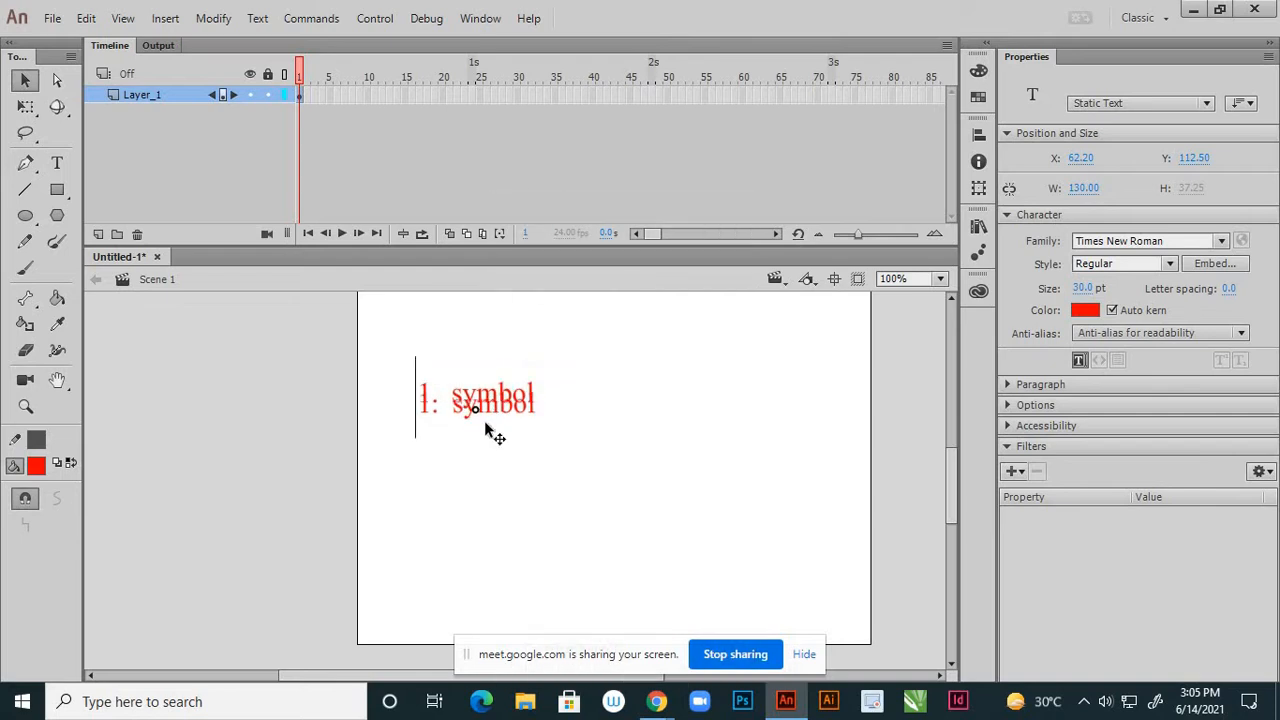
left_click(482, 457)
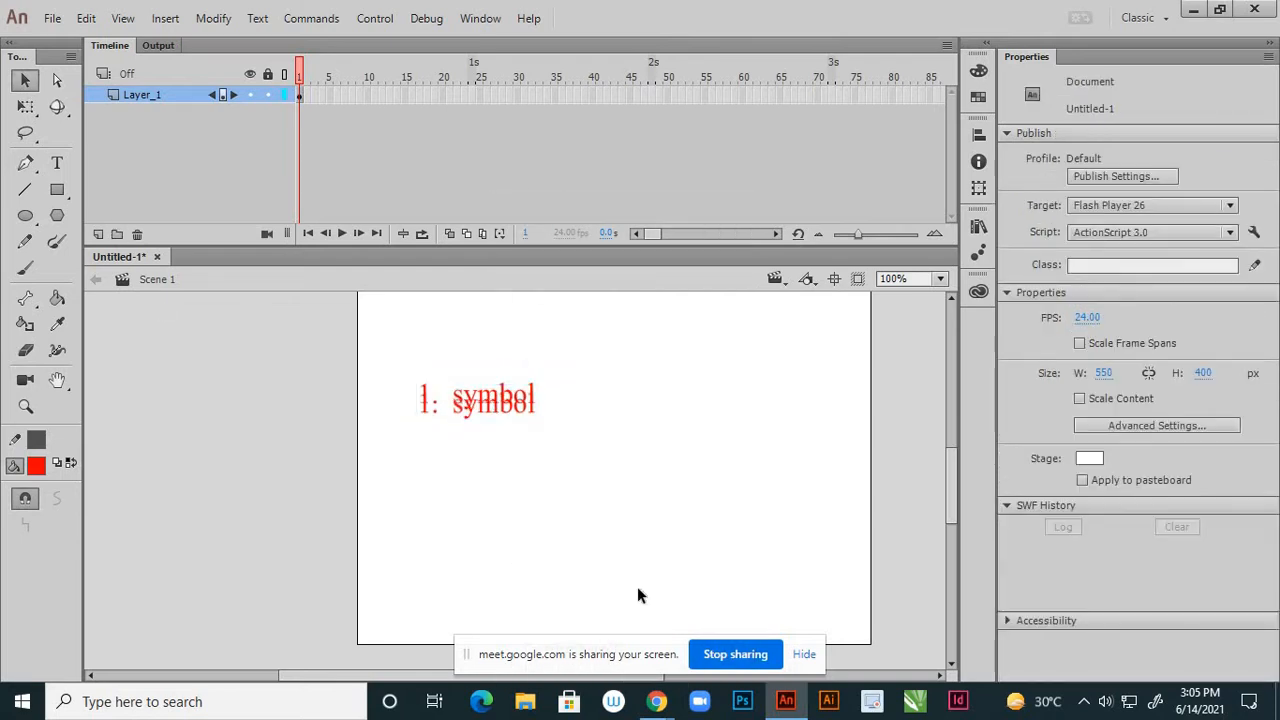
left_click(529, 413)
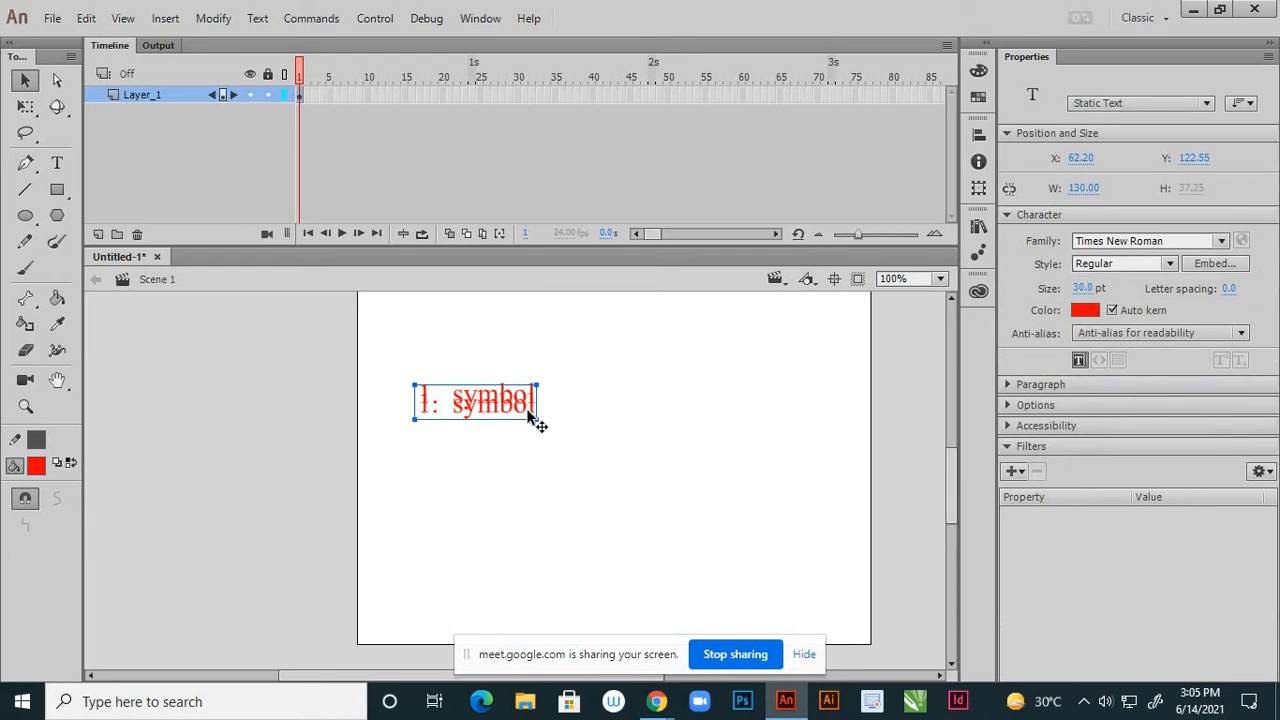
key("shift+Down")
key("shift+Down")
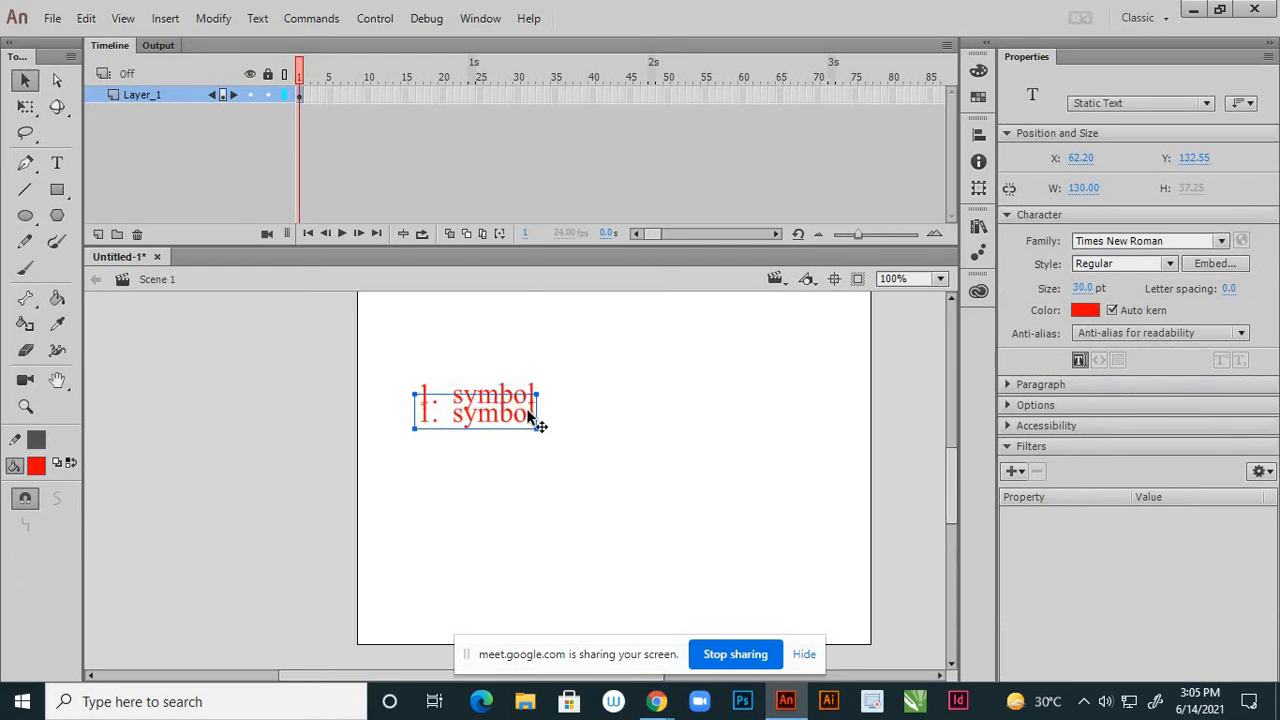
key("shift+Down")
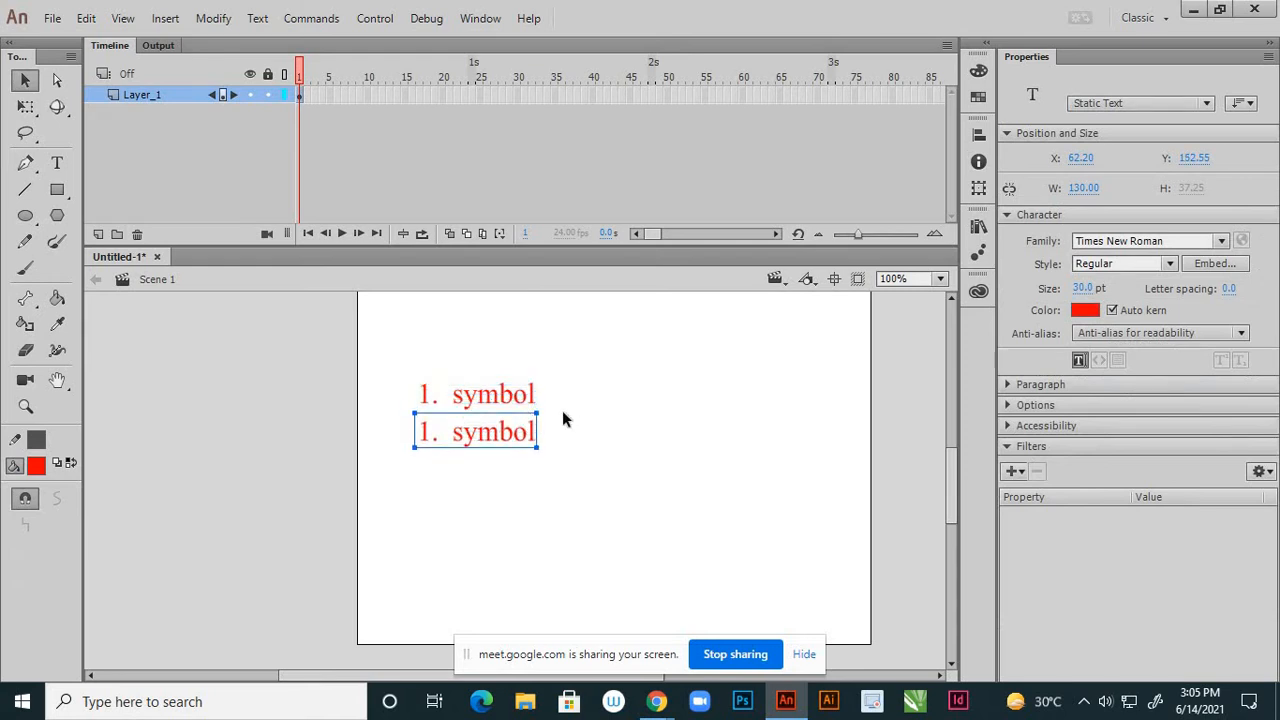
- Replace the text of the lower "1. symbol" copy with "2. movie clip symbol" and finish editing it
left_click(57, 163)
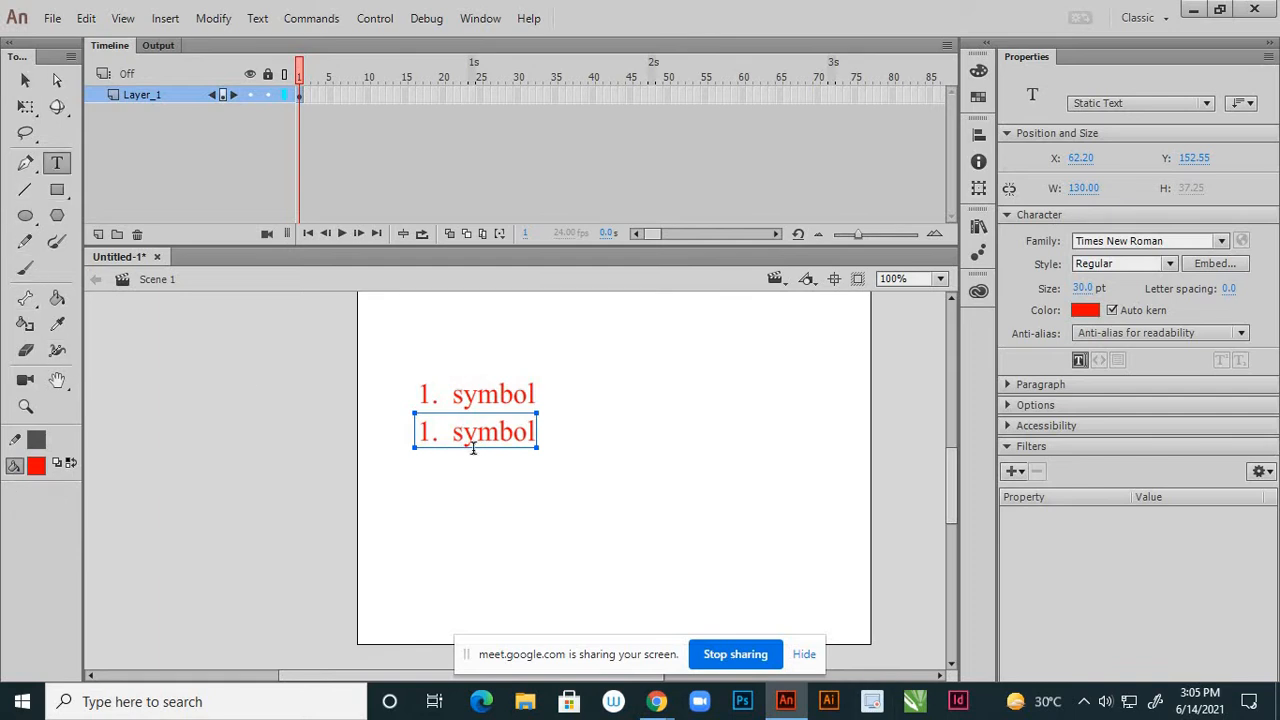
left_click(535, 432)
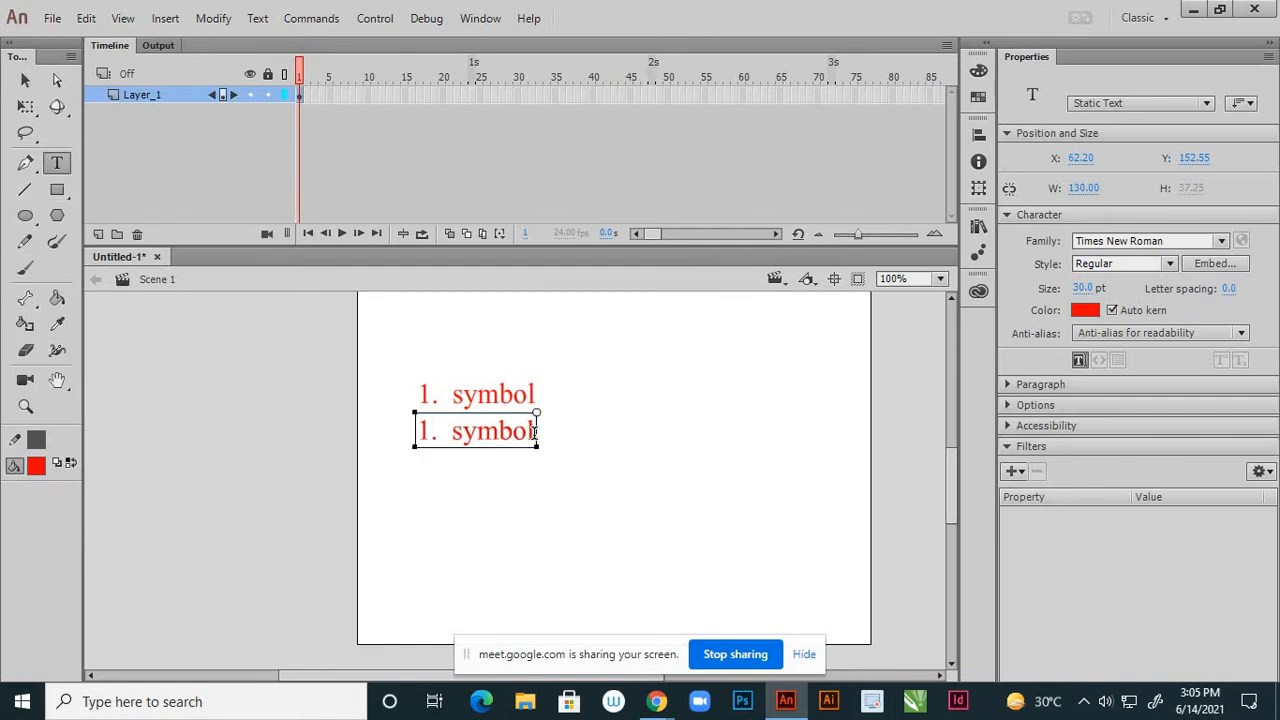
key("BackSpace")
key("BackSpace")
key("BackSpace")
key("BackSpace")
key("BackSpace")
key("BackSpace")
key("BackSpace")
key("BackSpace")
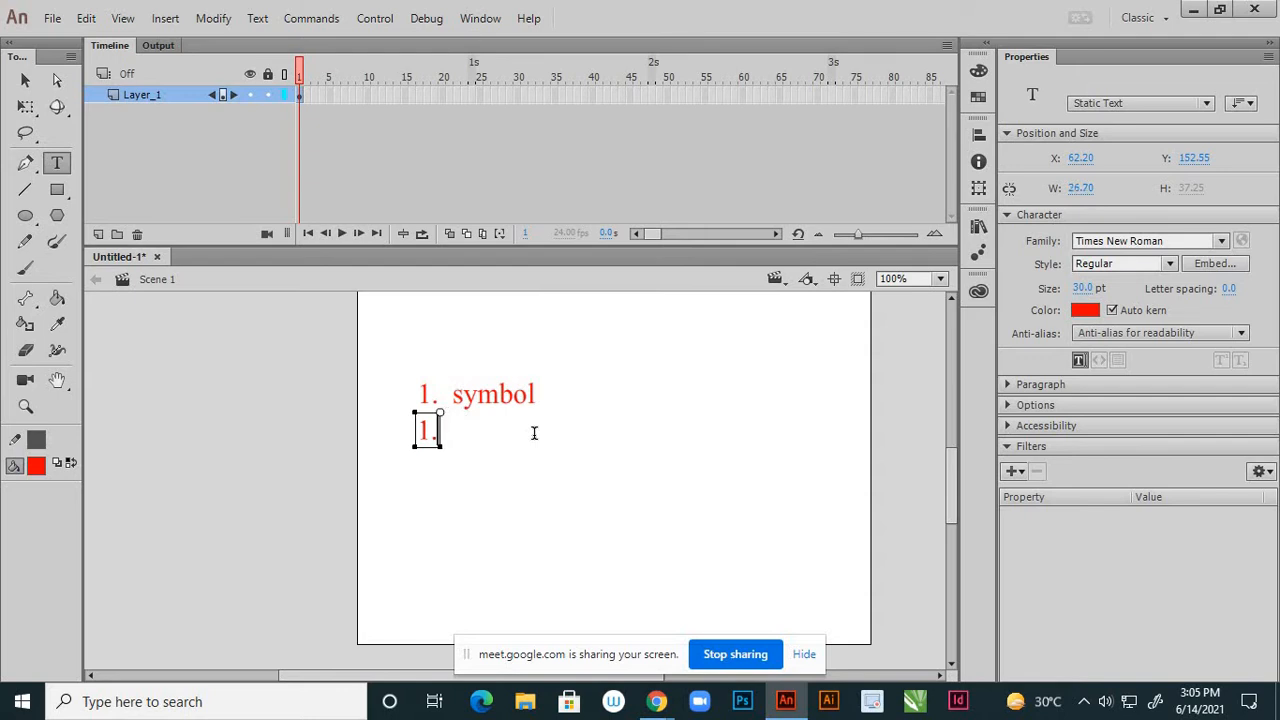
key("BackSpace")
key("BackSpace")
type("2.  movi")
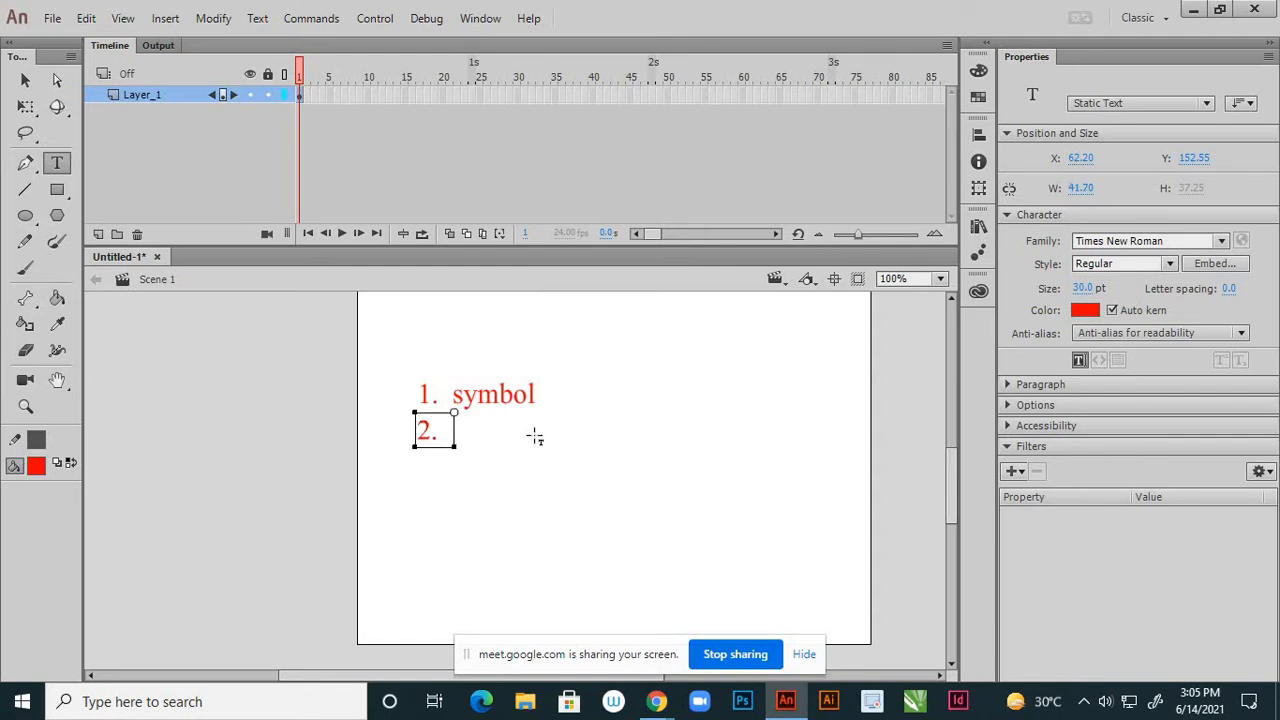
type("e ")
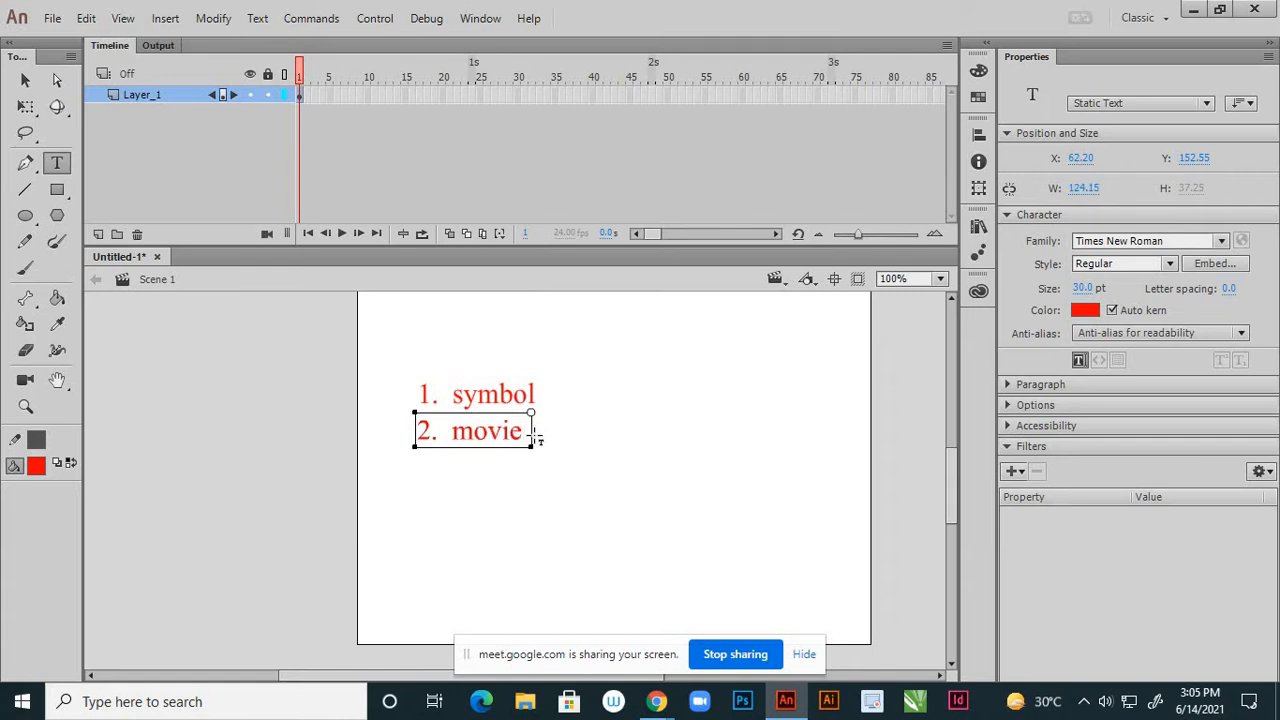
type("clip")
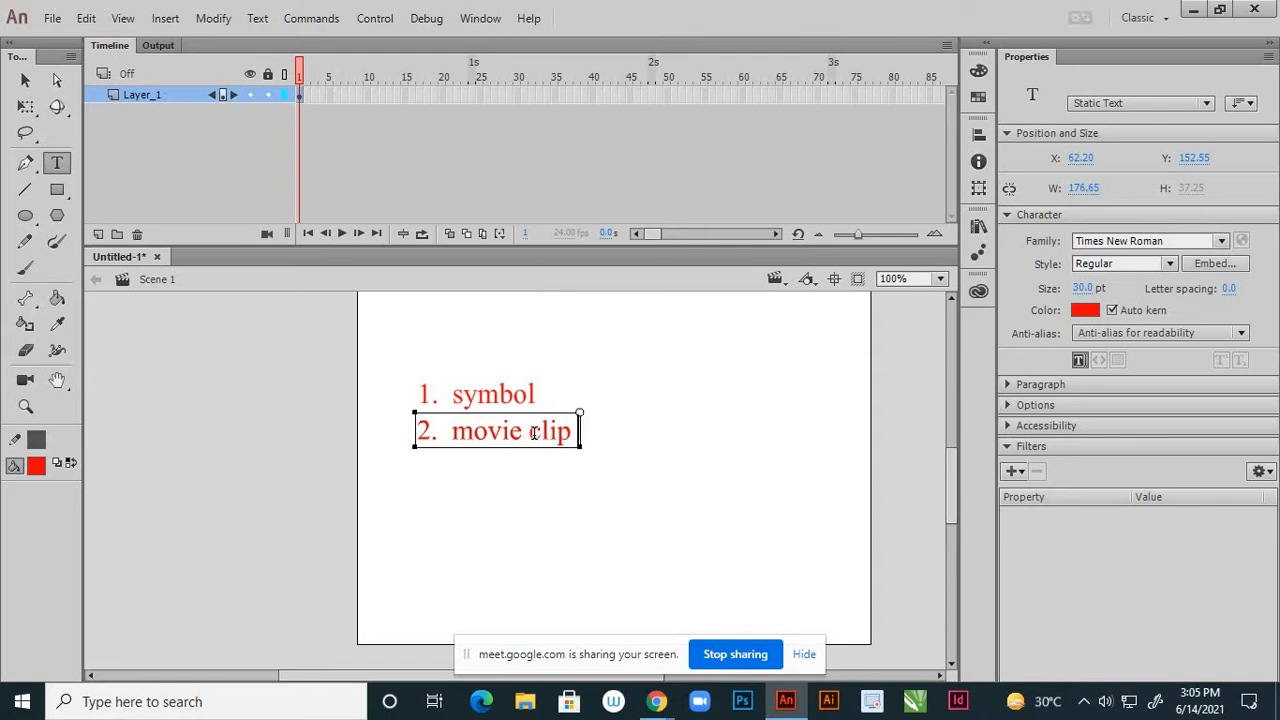
type(" symbo")
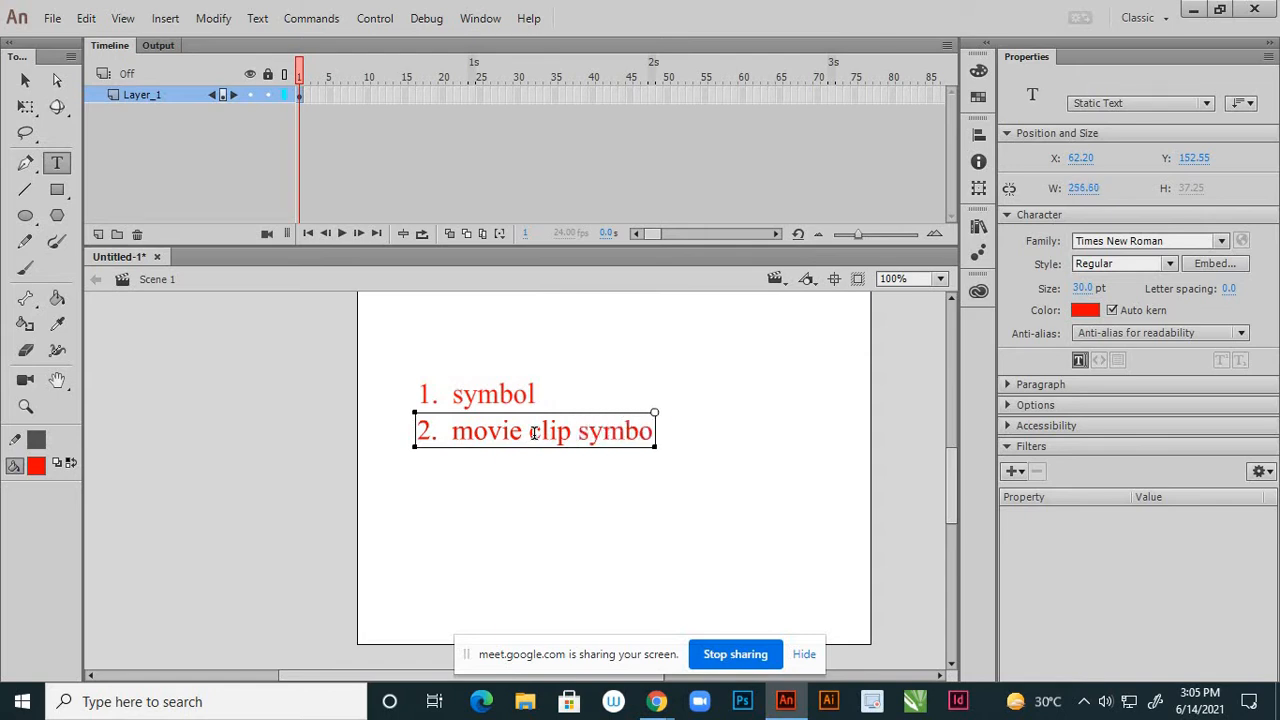
type("l")
left_click(25, 80)
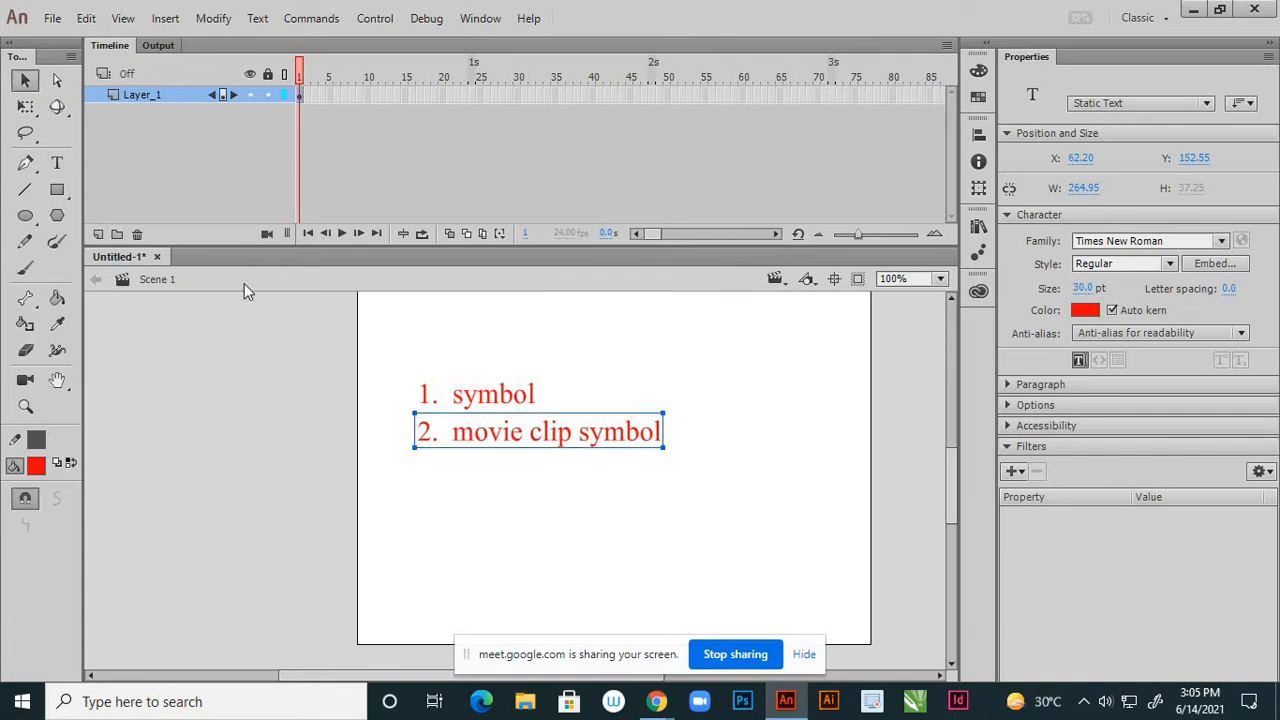
- Insert "graphic" before "symbol" in the first list item and finish editing it
left_click(57, 163)
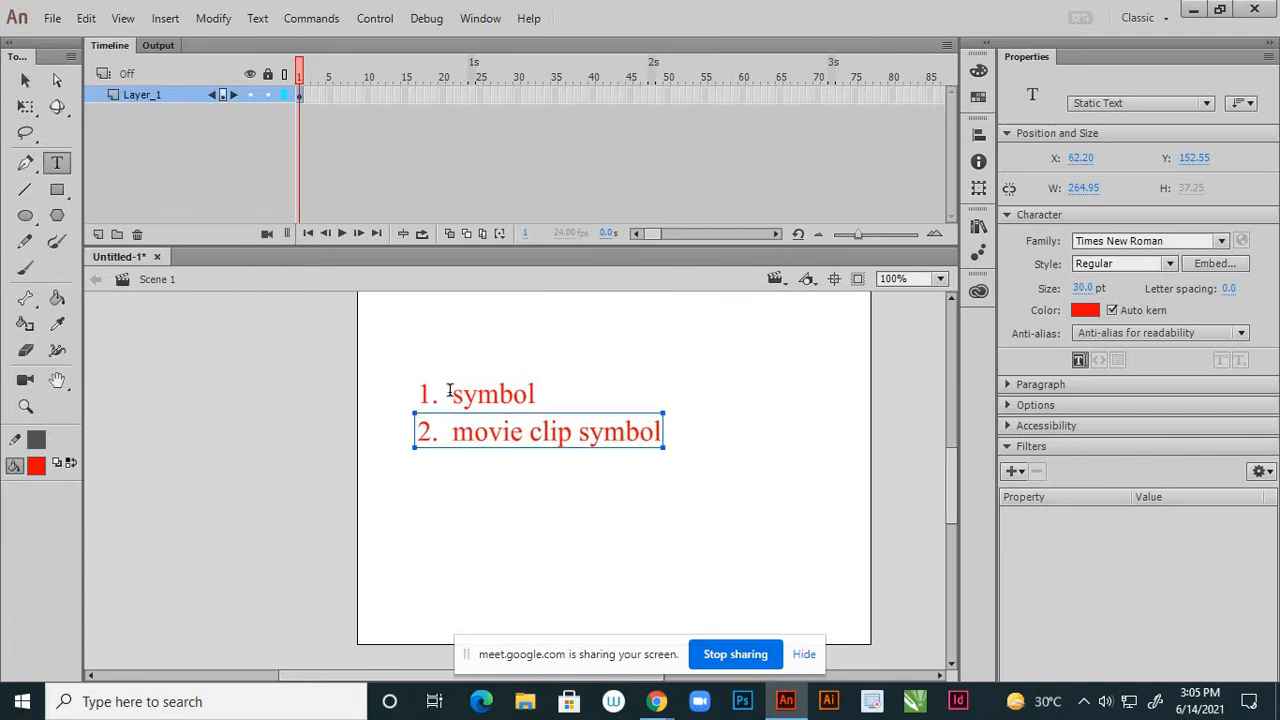
left_click(450, 393)
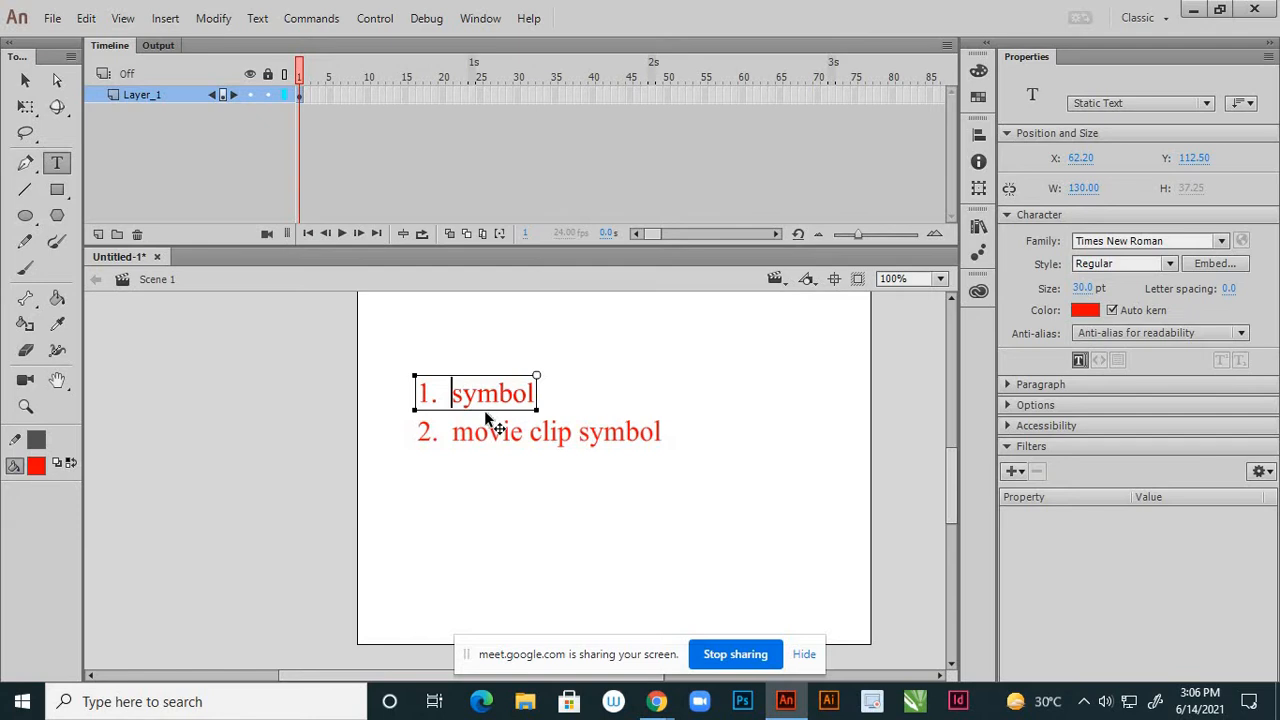
type("graph")
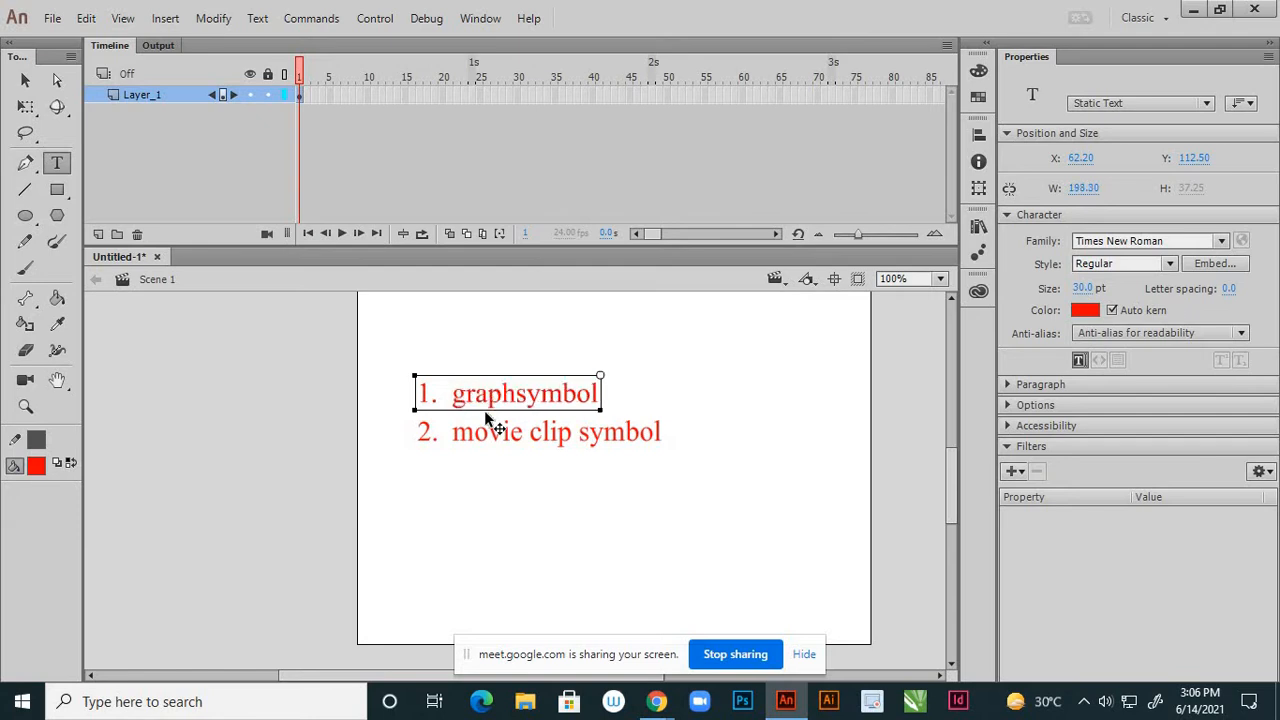
type("ic")
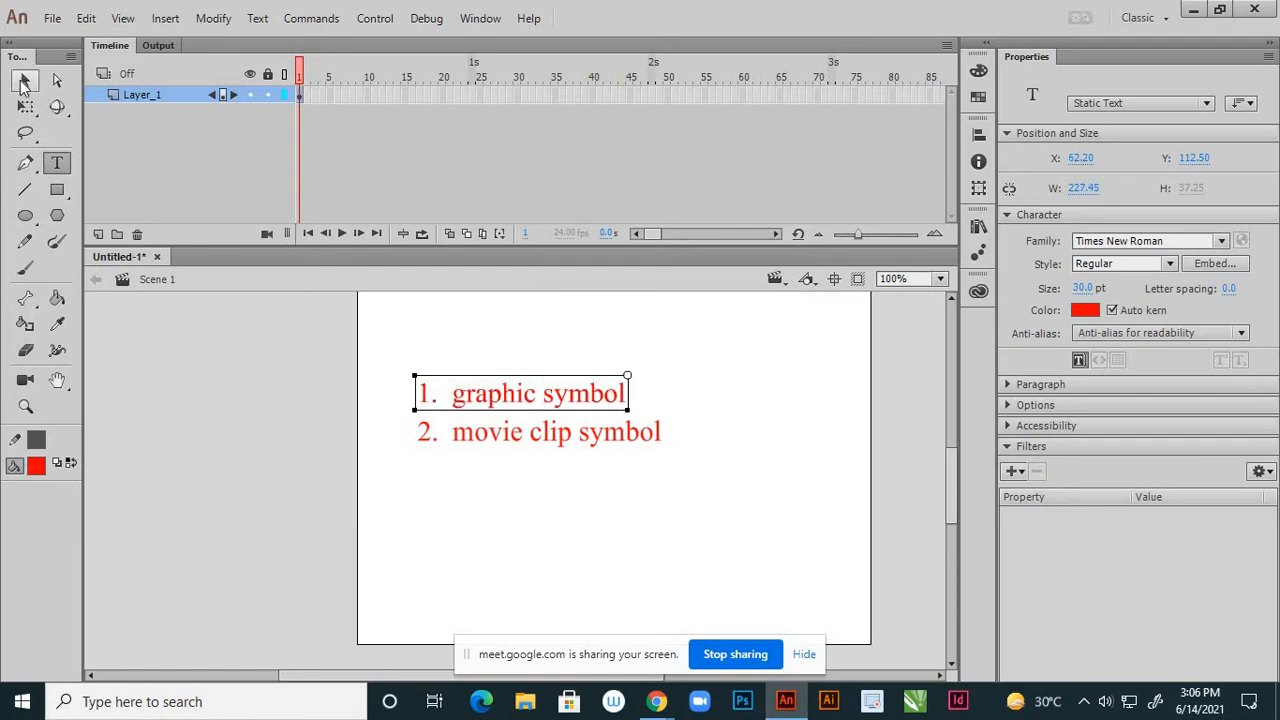
left_click(24, 84)
left_click(513, 450)
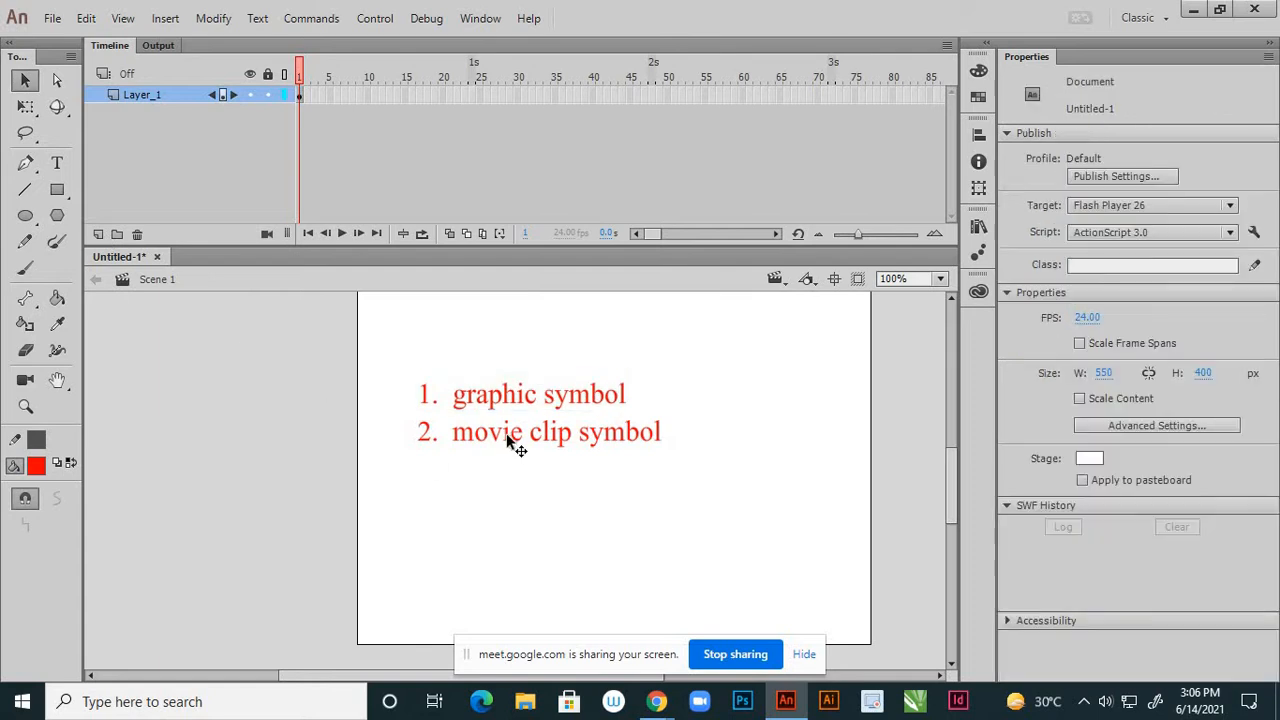
- Duplicate the "2. movie clip symbol" text and move the copy straight down to about Y 190, just below the original
left_click(506, 441)
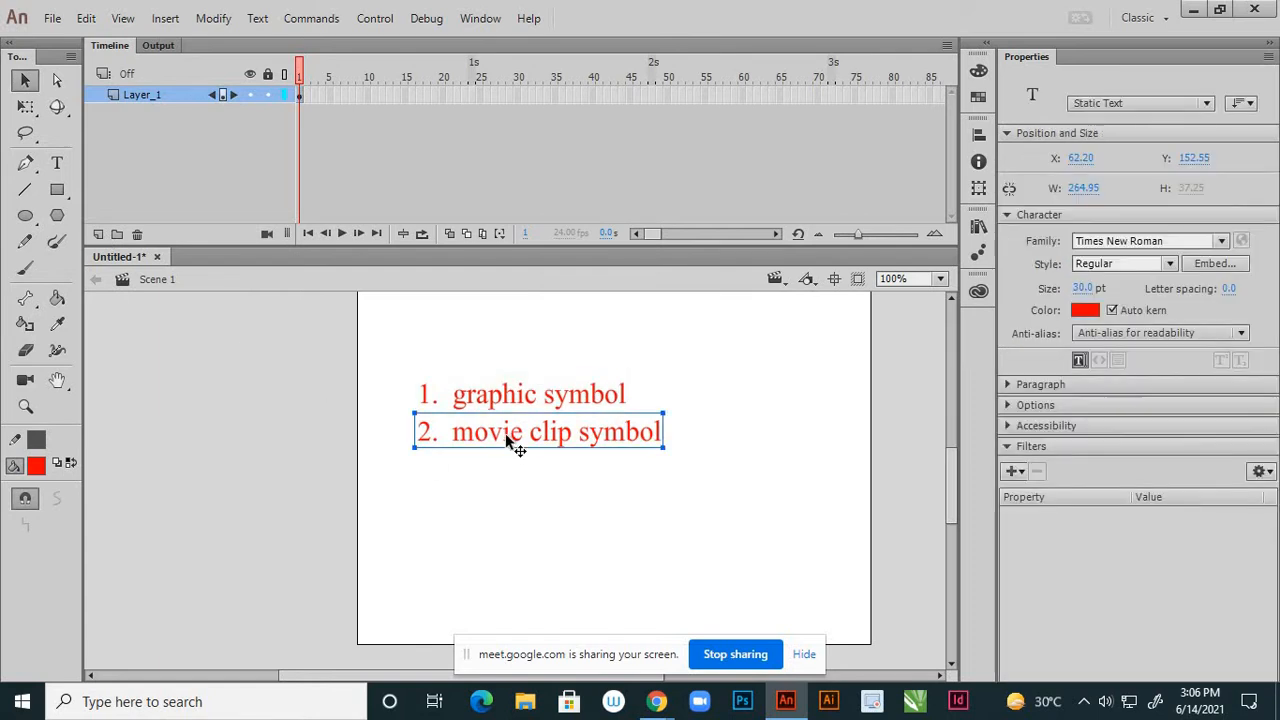
left_click(498, 500)
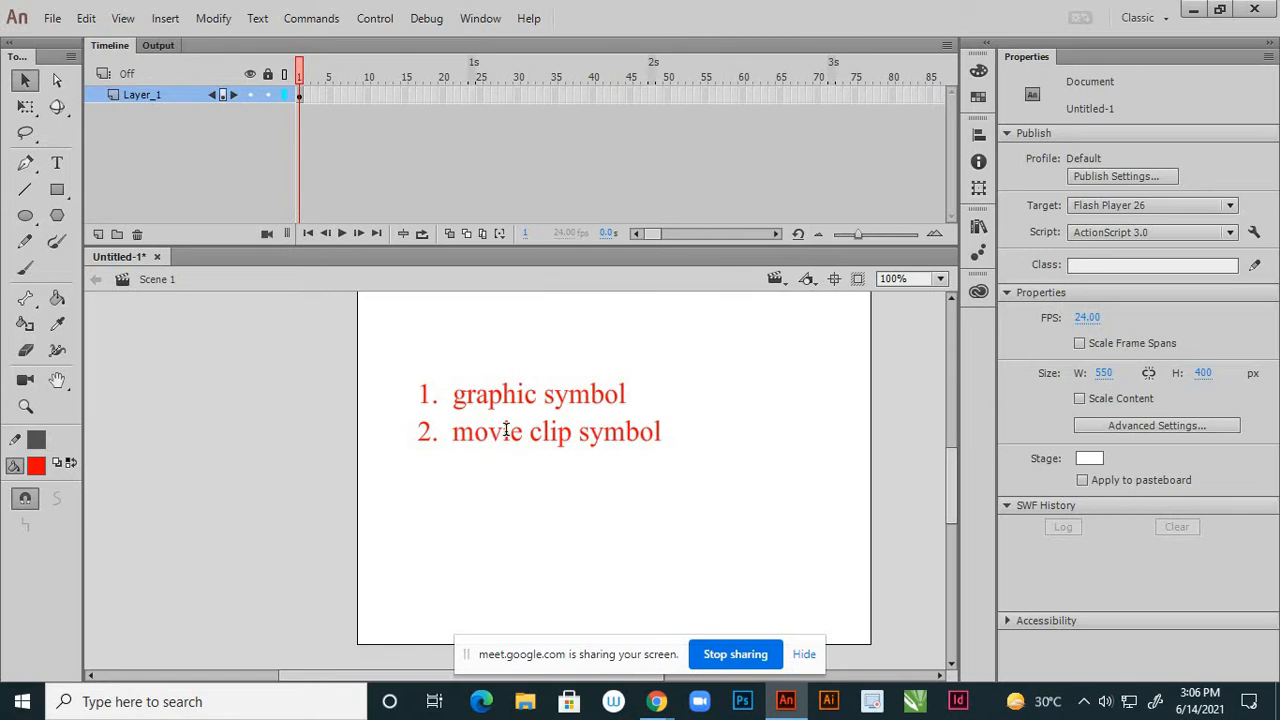
double_click(508, 430)
left_click(20, 84)
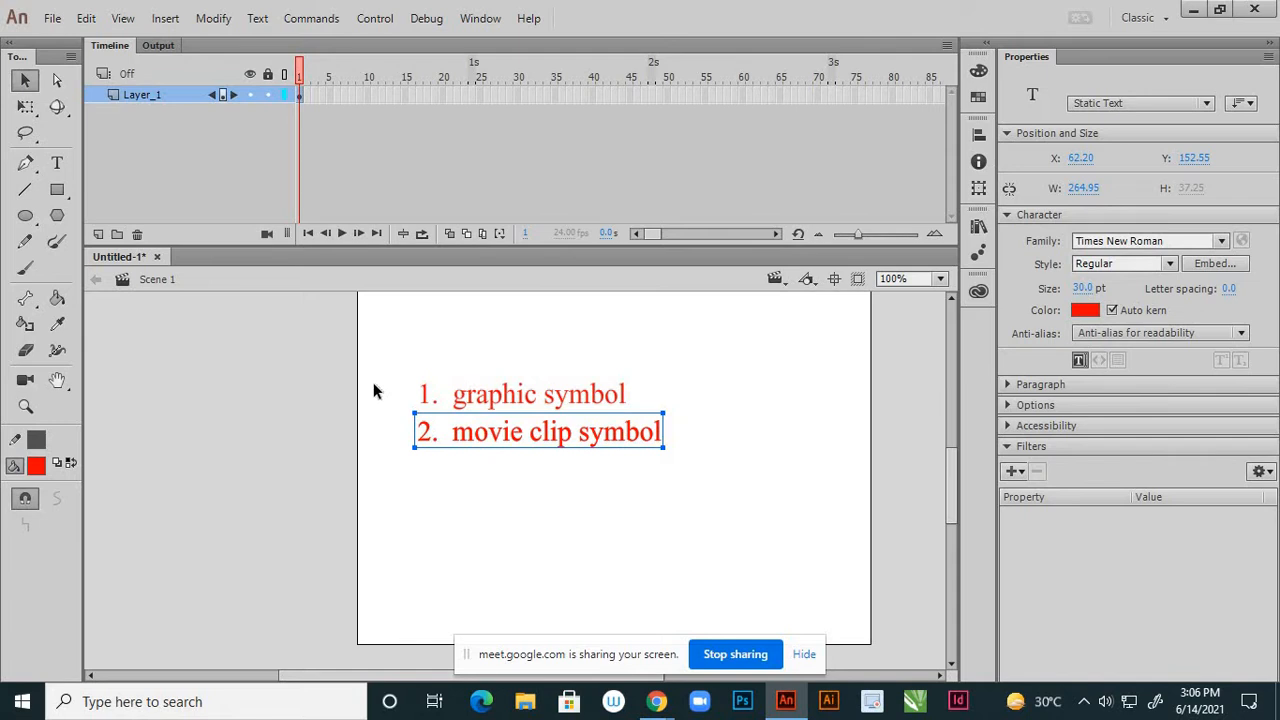
key("Down")
key("Down")
key("Down")
key("Down")
key("Down")
key("Down")
key("Down")
key("Down")
key("Down")
key("Down")
key("Down")
key("Down")
key("Down")
key("Down")
key("Down")
key("Down")
key("Down")
key("Down")
key("Down")
key("Down")
key("Down")
key("Down")
key("Down")
key("Down")
key("Down")
key("Down")
key("Down")
key("Down")
key("Down")
key("Down")
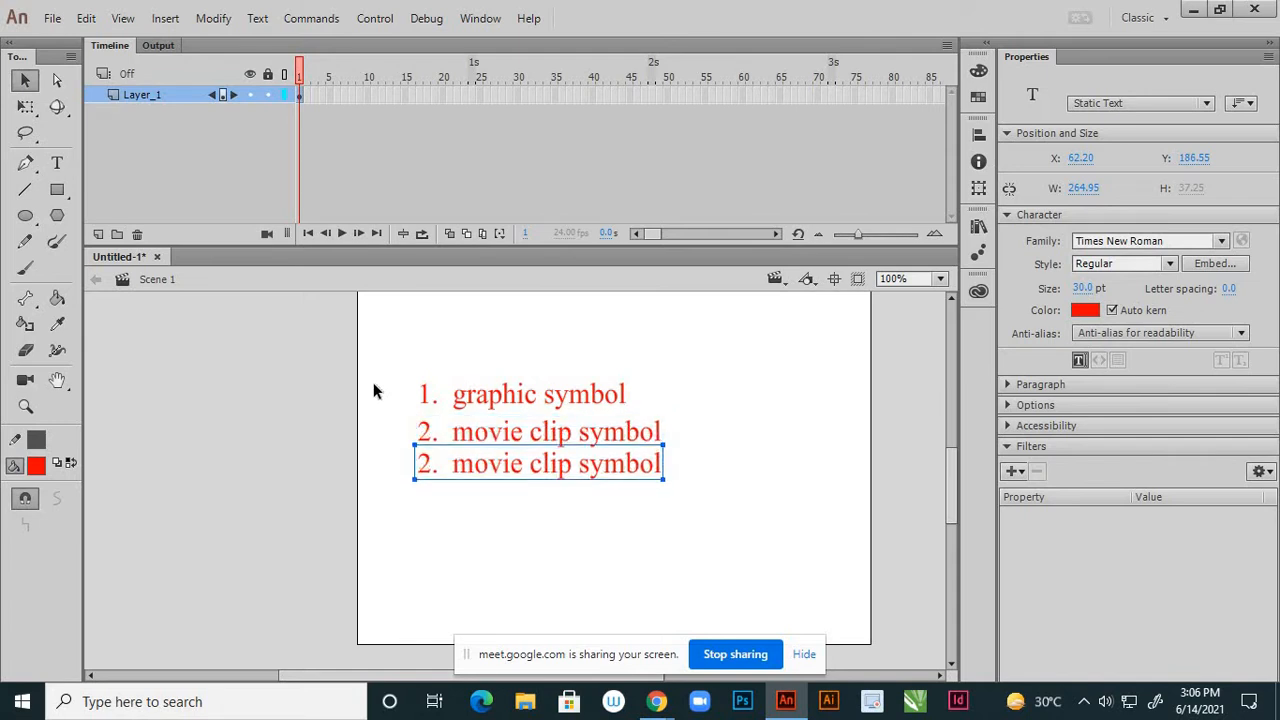
key("Down")
key("Down")
key("Down")
key("Down")
key("Down")
key("Down")
key("Down")
key("Down")
key("Down")
key("Down")
key("Down")
key("Down")
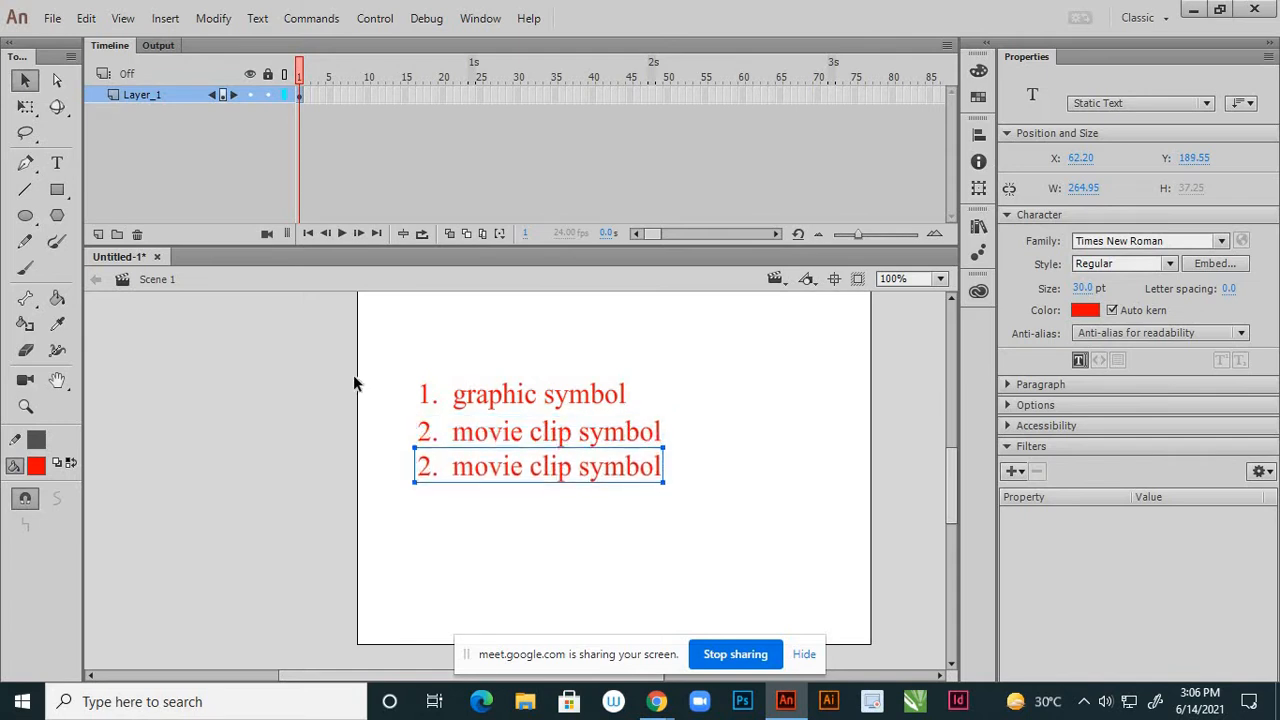
- Change the text of the lowest list item to "3. button symbol" and finish editing it
left_click(57, 162)
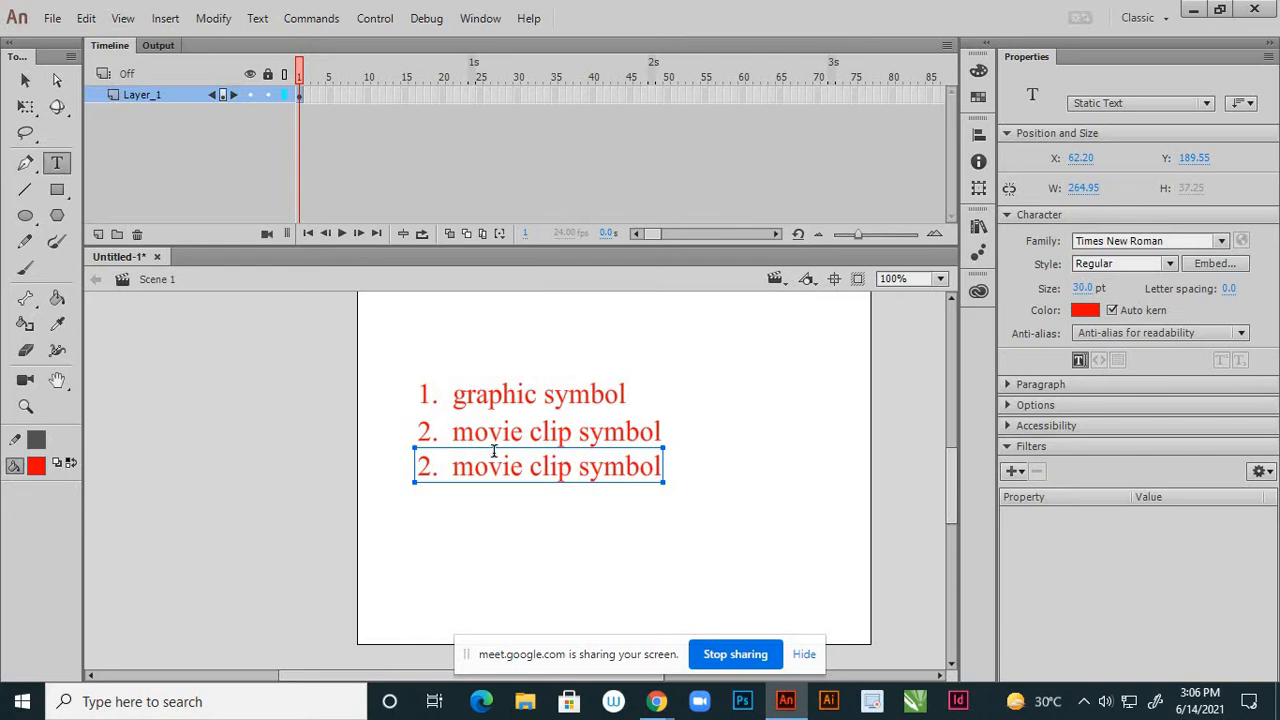
left_click(569, 466)
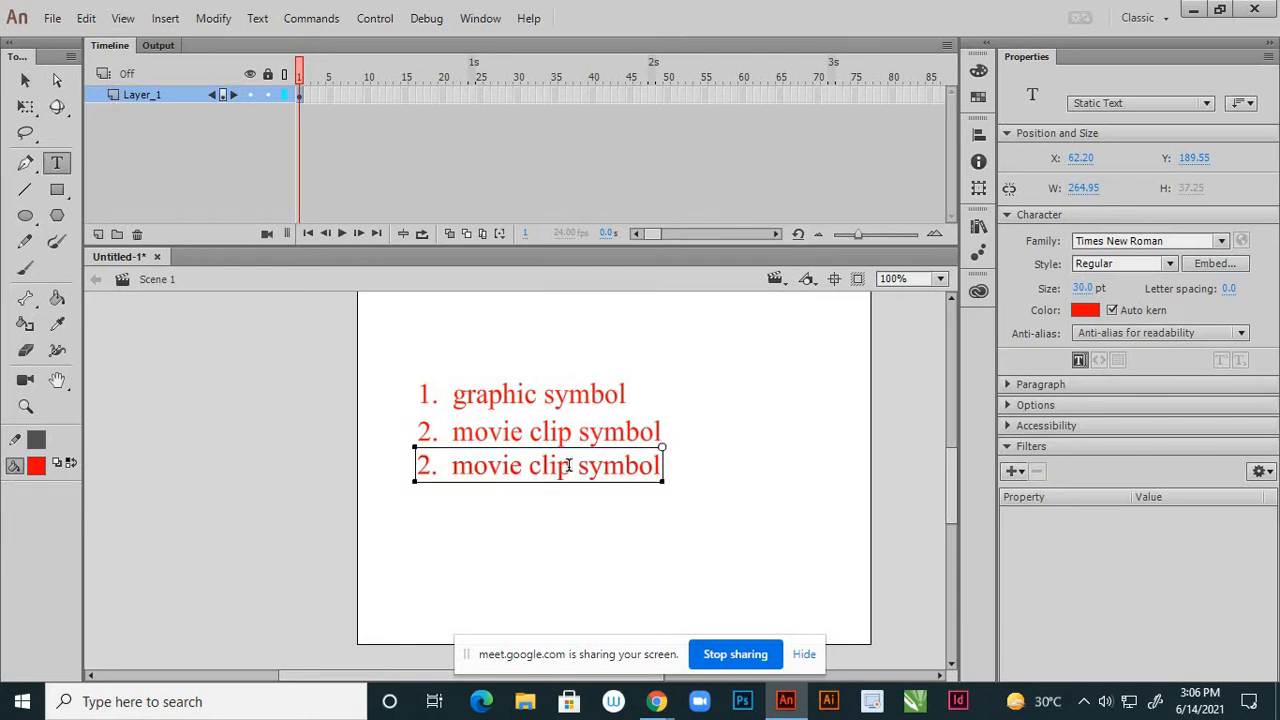
key("BackSpace")
key("BackSpace")
key("BackSpace")
key("BackSpace")
key("BackSpace")
key("BackSpace")
key("BackSpace")
key("BackSpace")
key("BackSpace")
key("BackSpace")
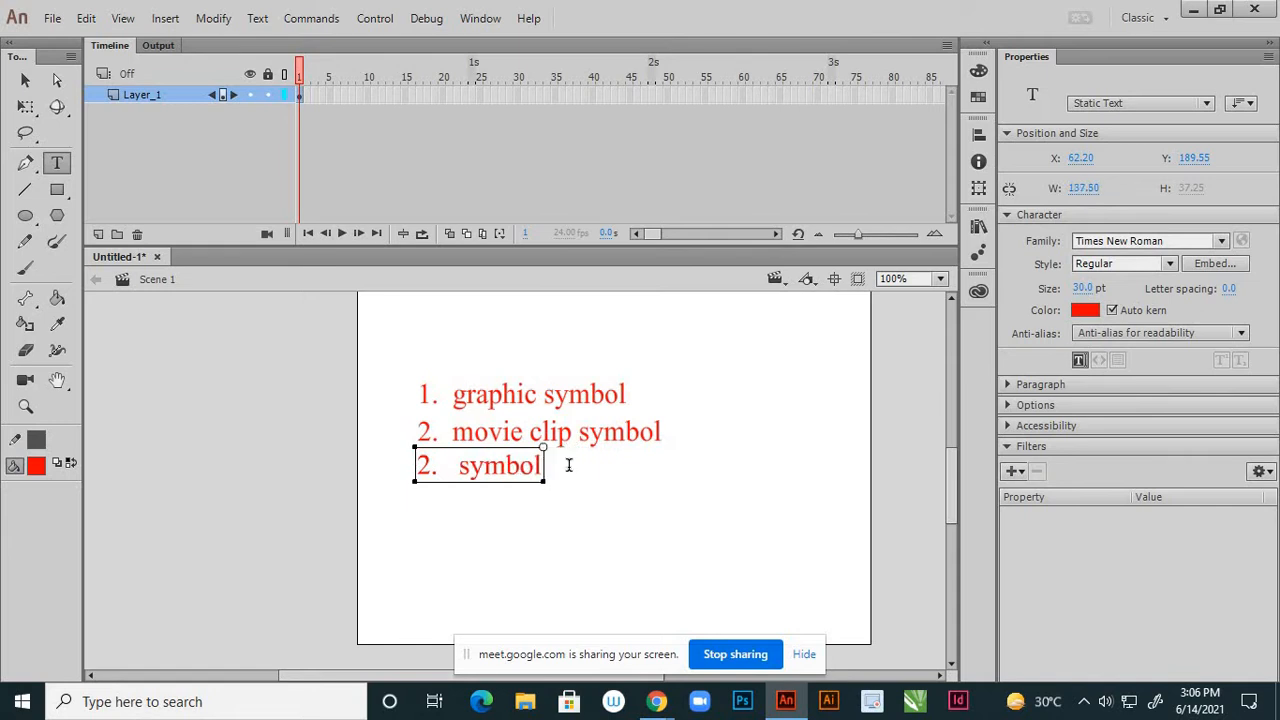
key("BackSpace")
key("BackSpace")
key("BackSpace")
key("BackSpace")
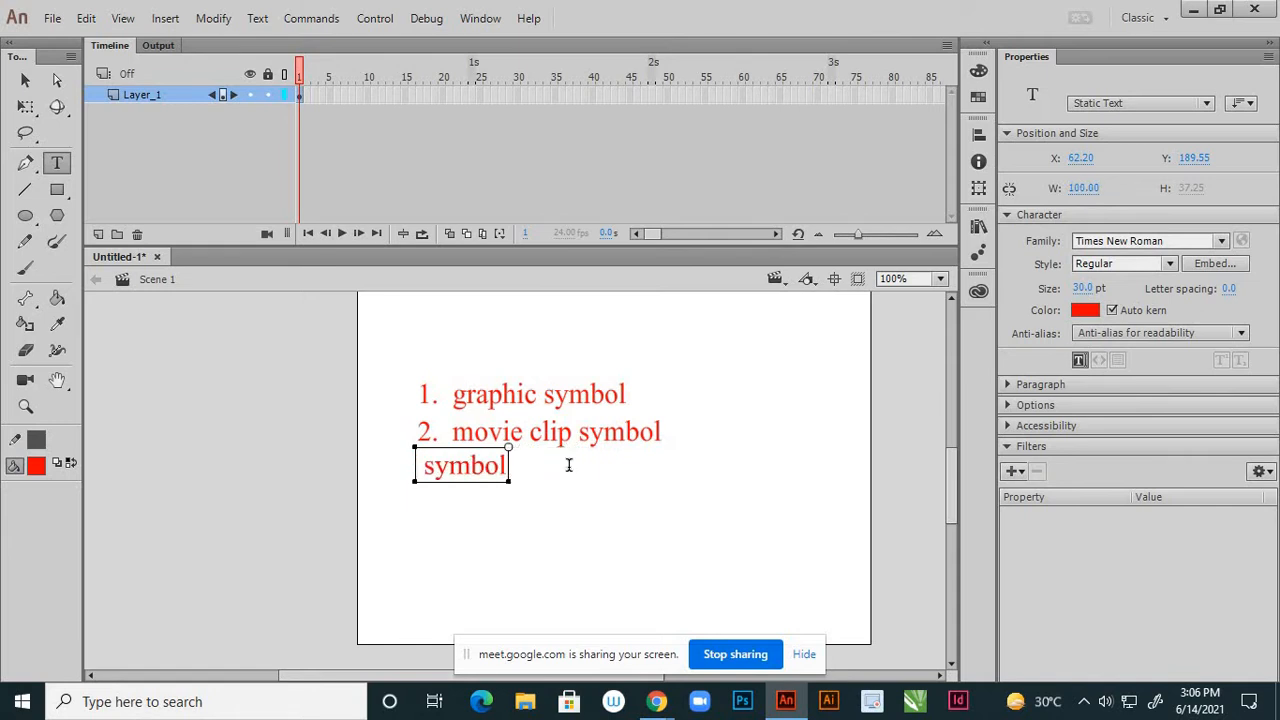
type("3.  but")
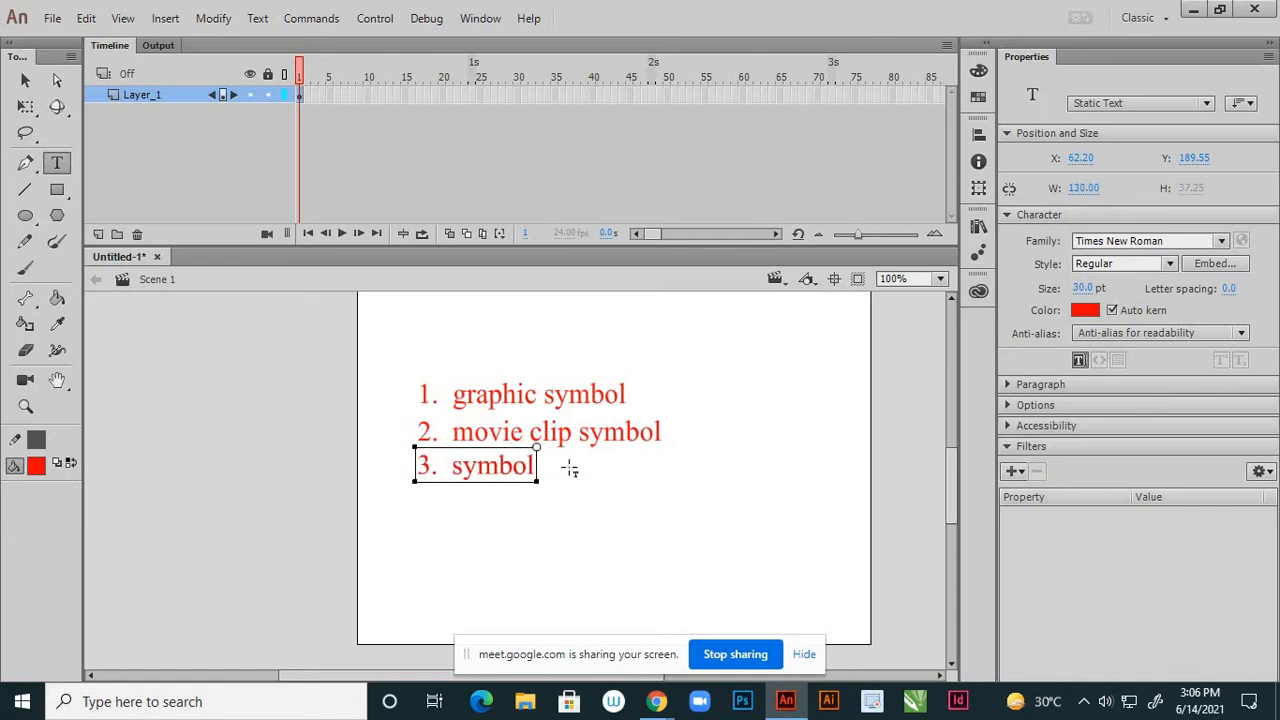
key("Left")
type("but")
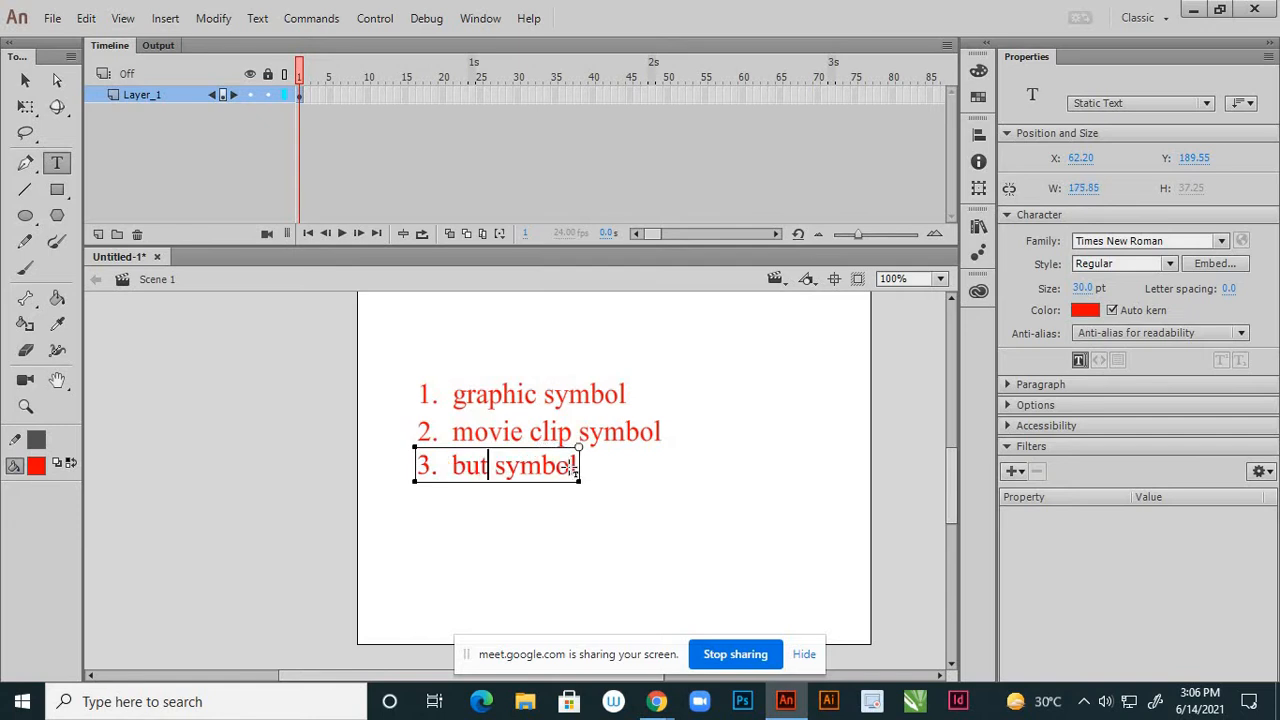
type("o")
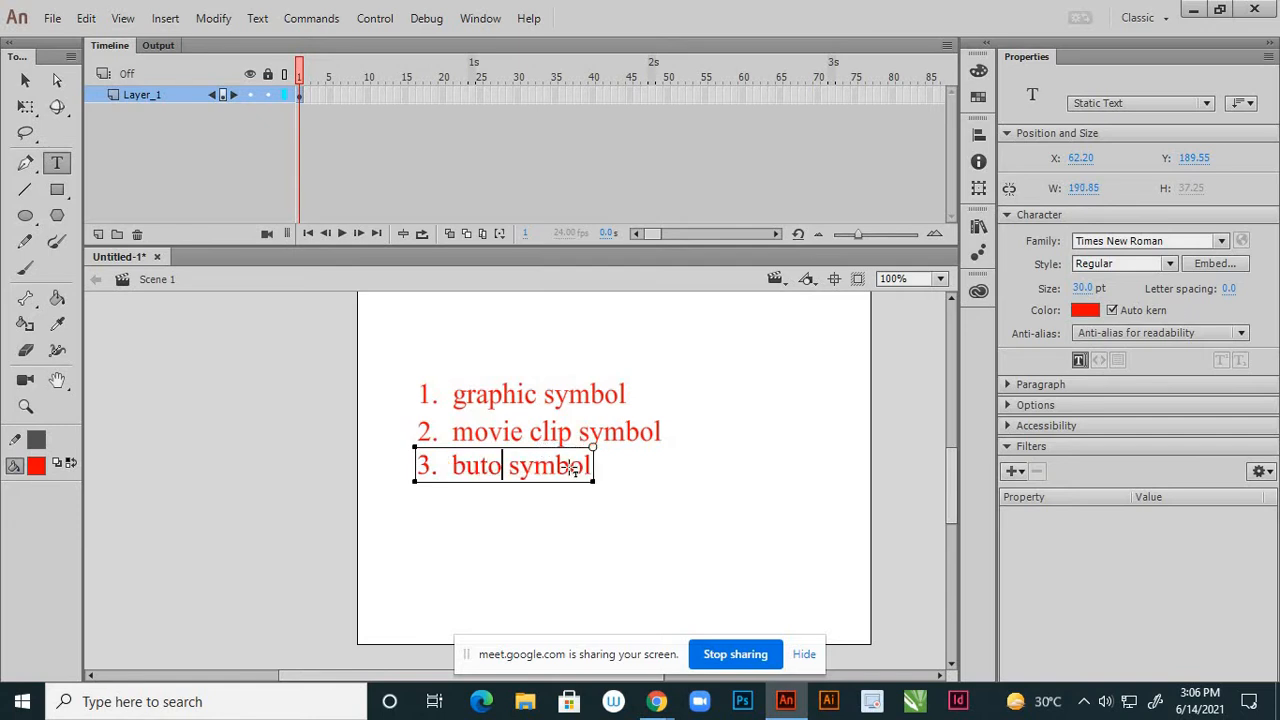
key("BackSpace")
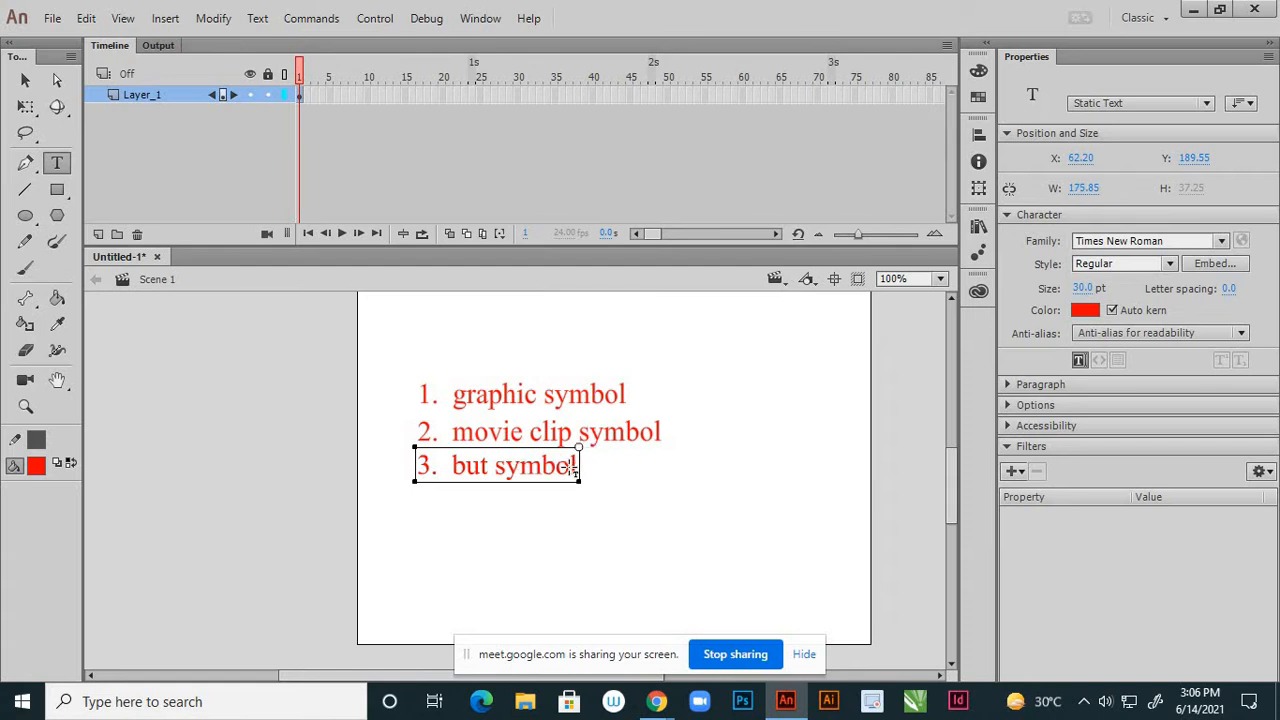
type("ton")
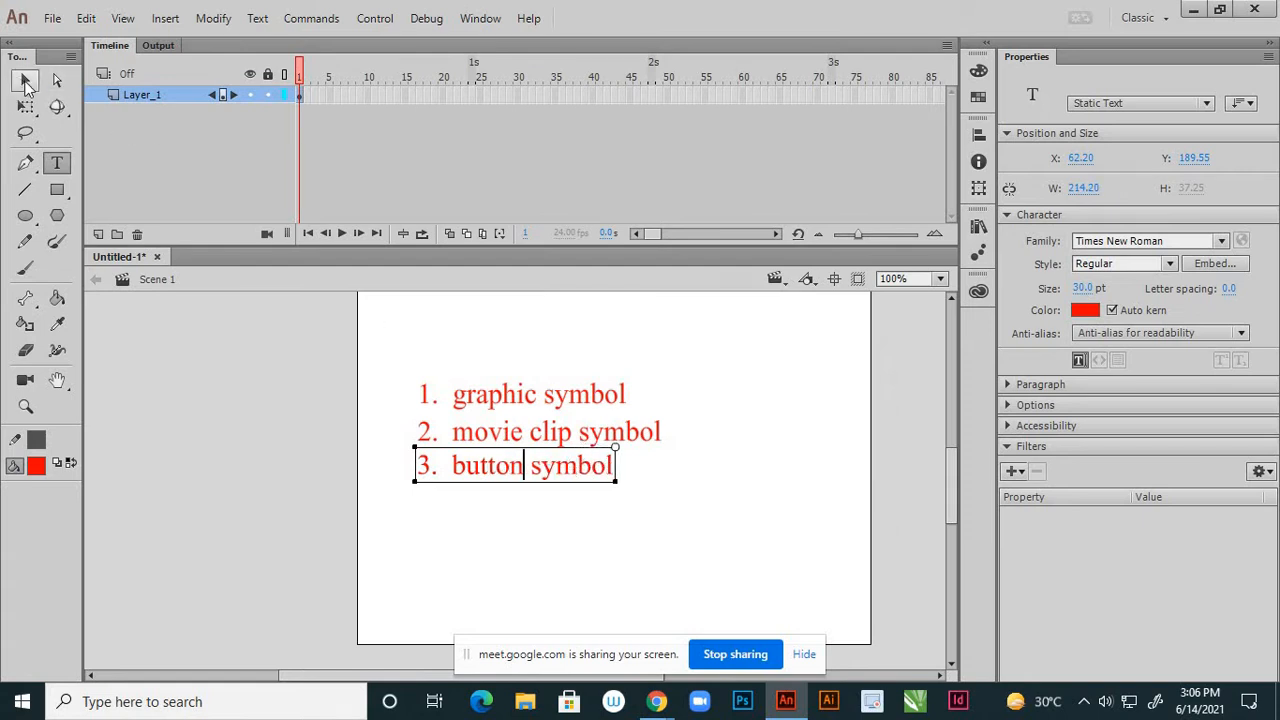
left_click(27, 84)
left_click(471, 302)
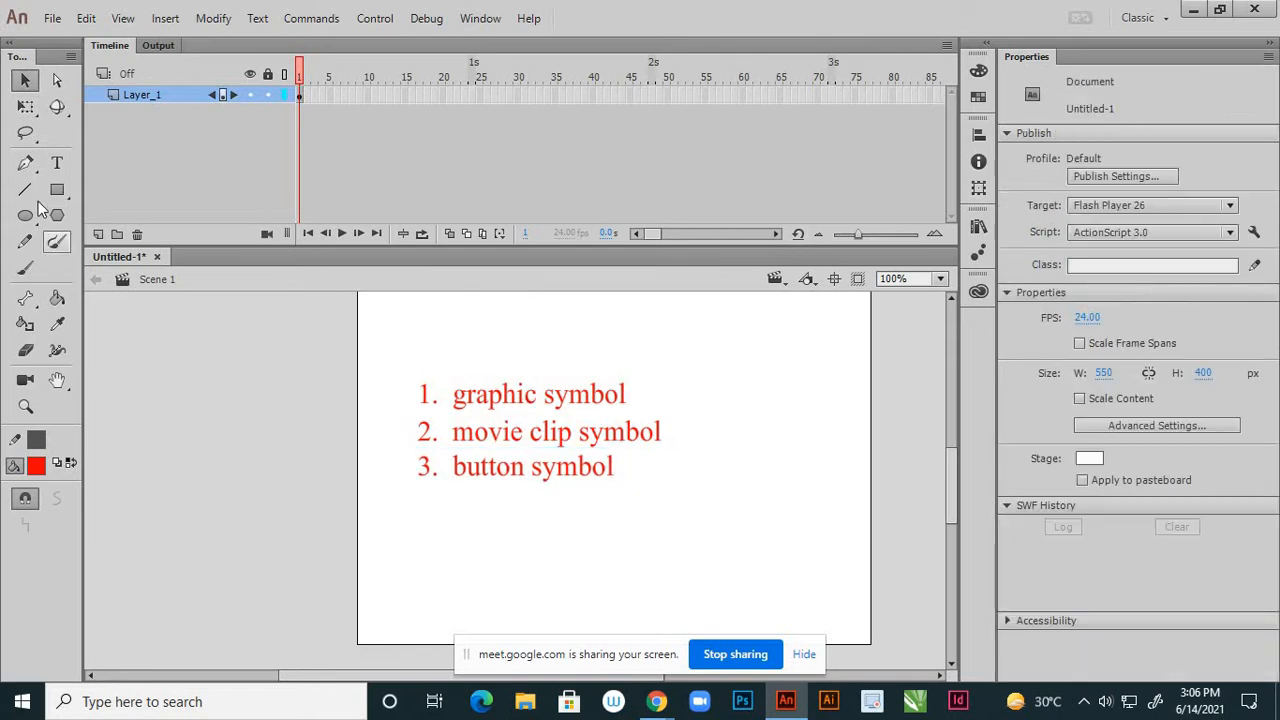
- Add a static text heading "symbols" above the numbered list, near the upper edge of the stage
left_click(57, 163)
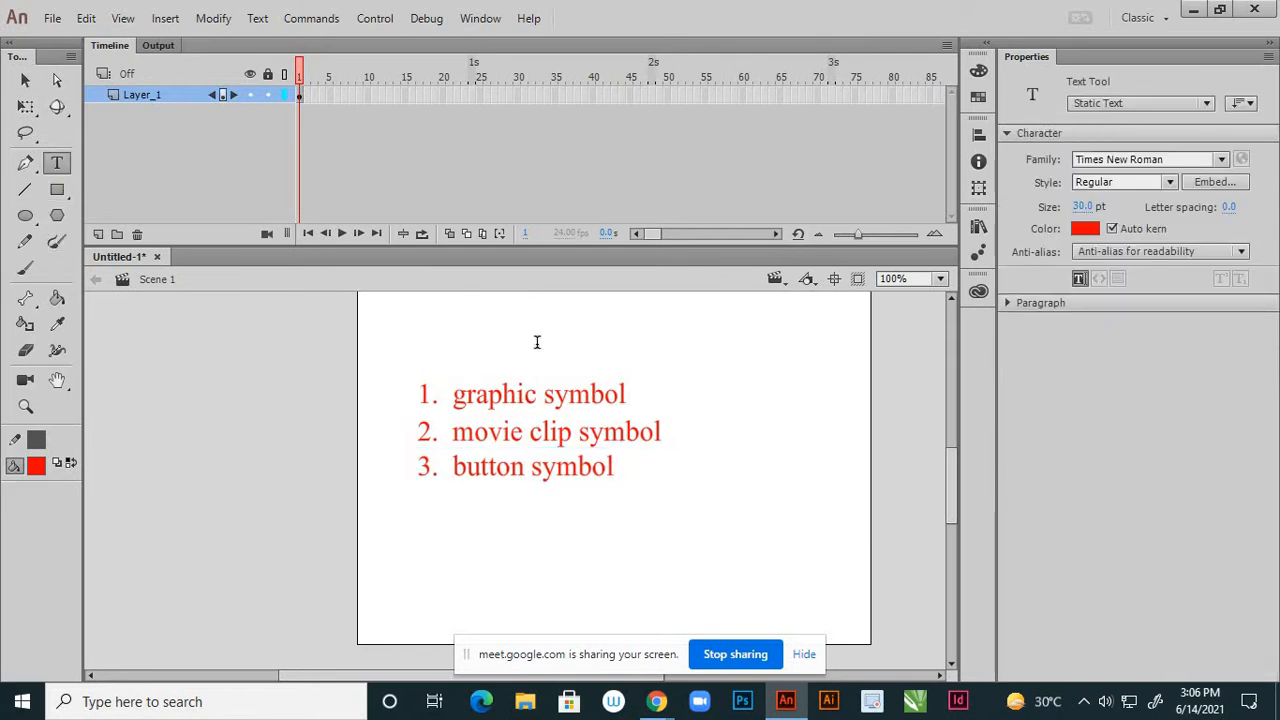
left_click(497, 305)
type("s")
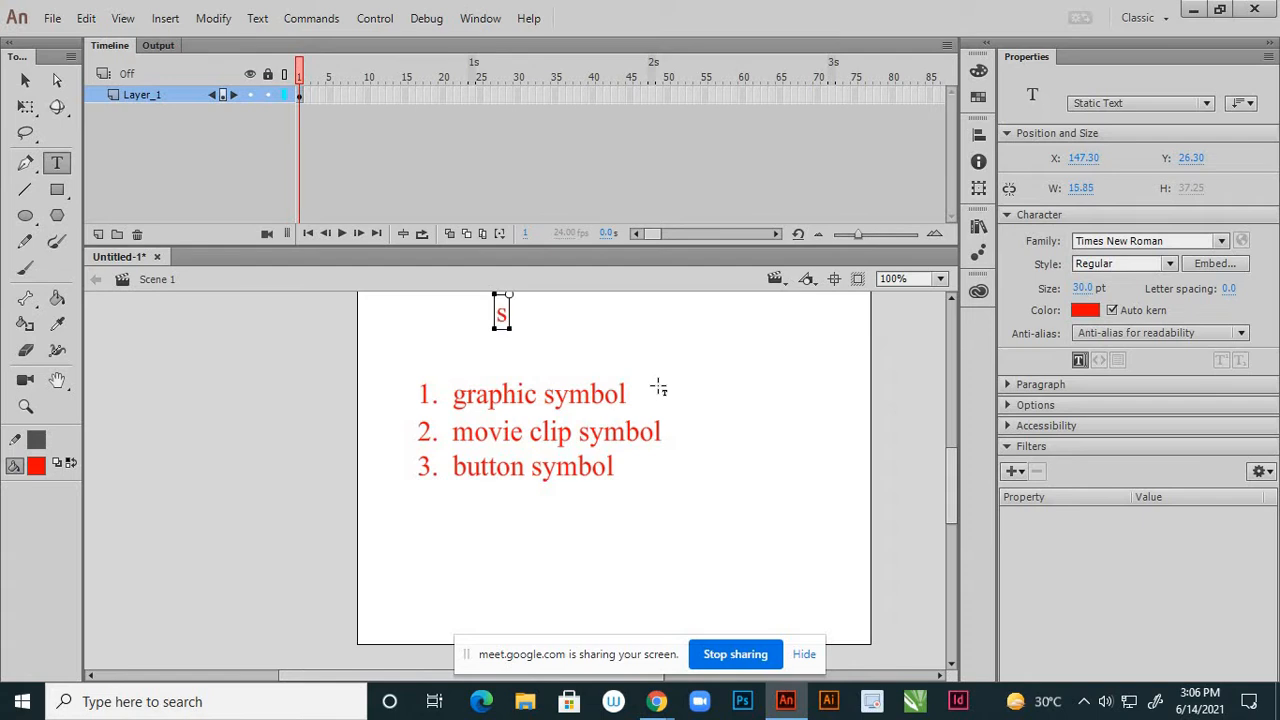
type("ymbol")
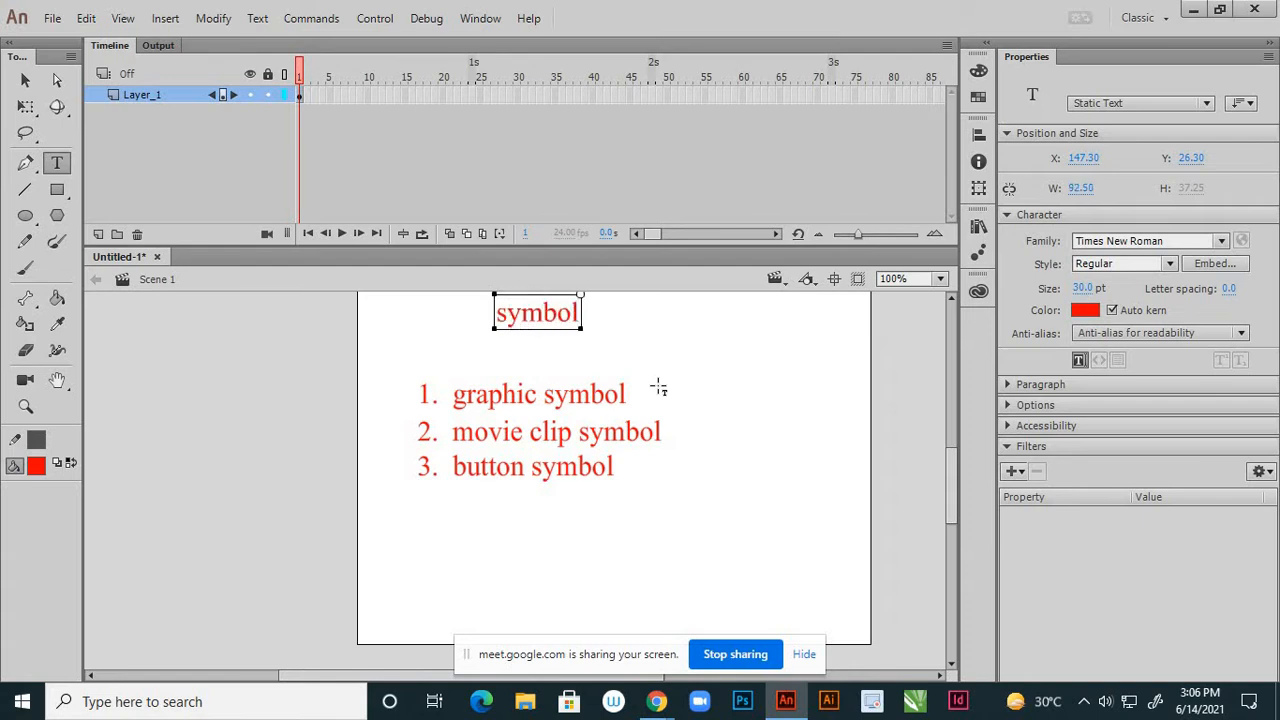
type("s")
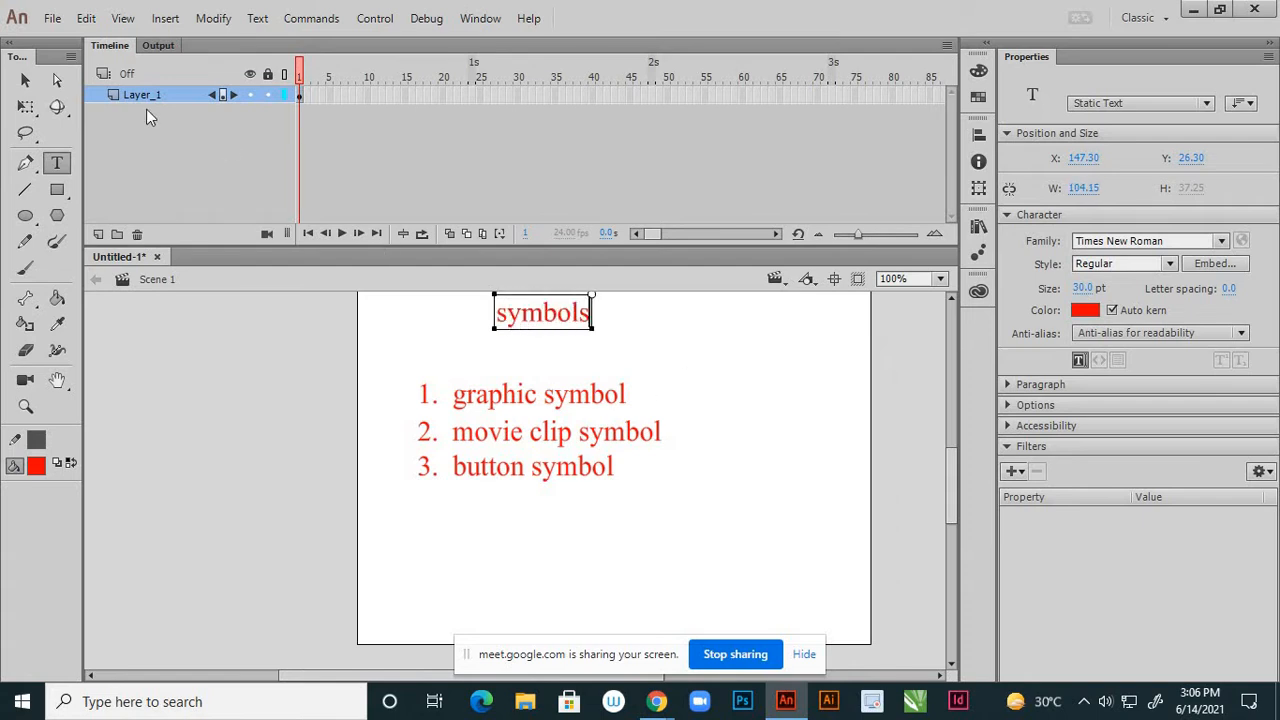
left_click(27, 82)
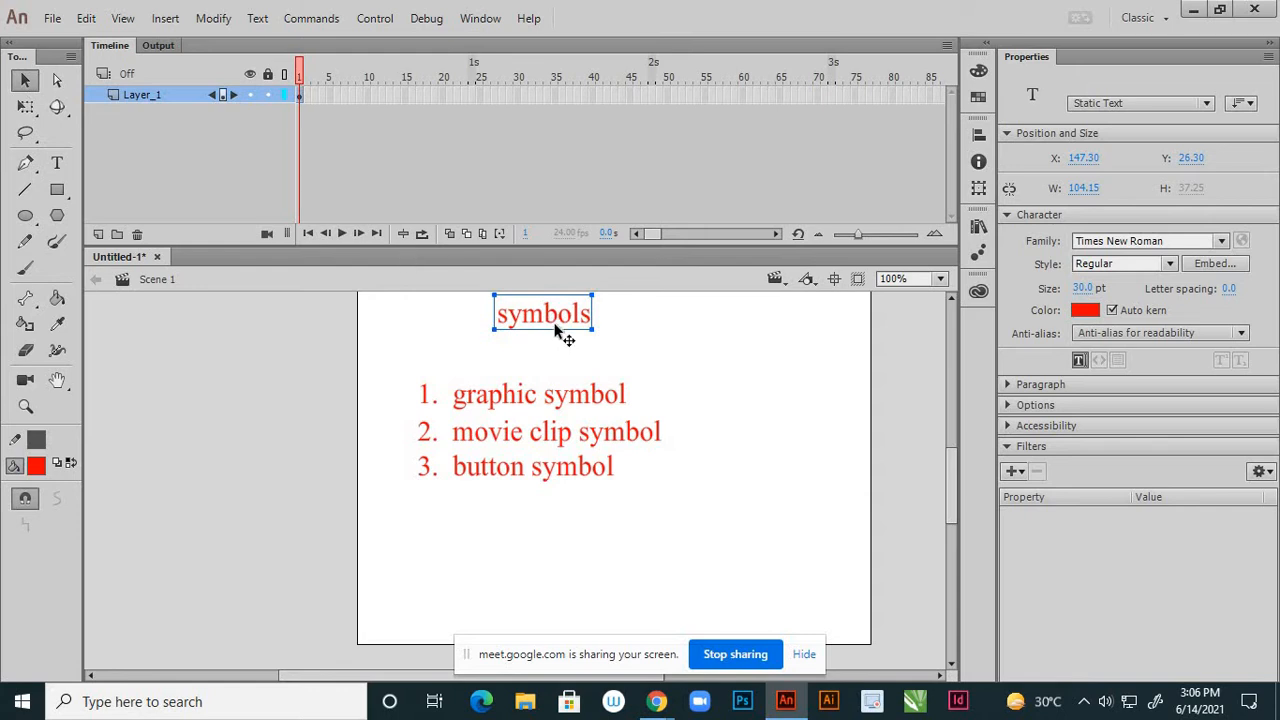
- Move the "symbols" heading straight down to about Y 53, closer to the numbered list
key("Down")
key("Down")
key("Down")
key("Down")
key("Down")
key("Down")
key("Down")
key("Down")
key("Down")
key("Down")
key("Down")
key("Down")
key("Down")
key("Down")
key("Down")
key("Down")
key("Down")
key("Down")
key("Down")
key("Down")
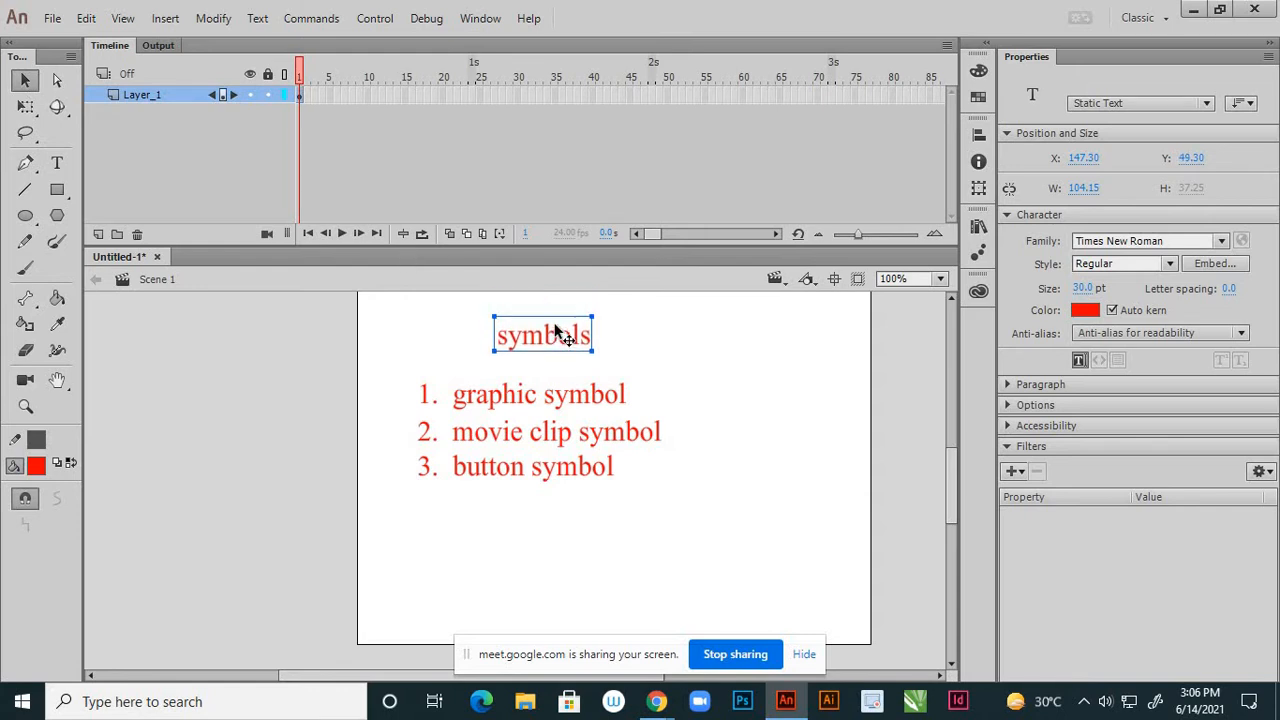
key("Down")
key("Down")
key("Down")
key("Down")
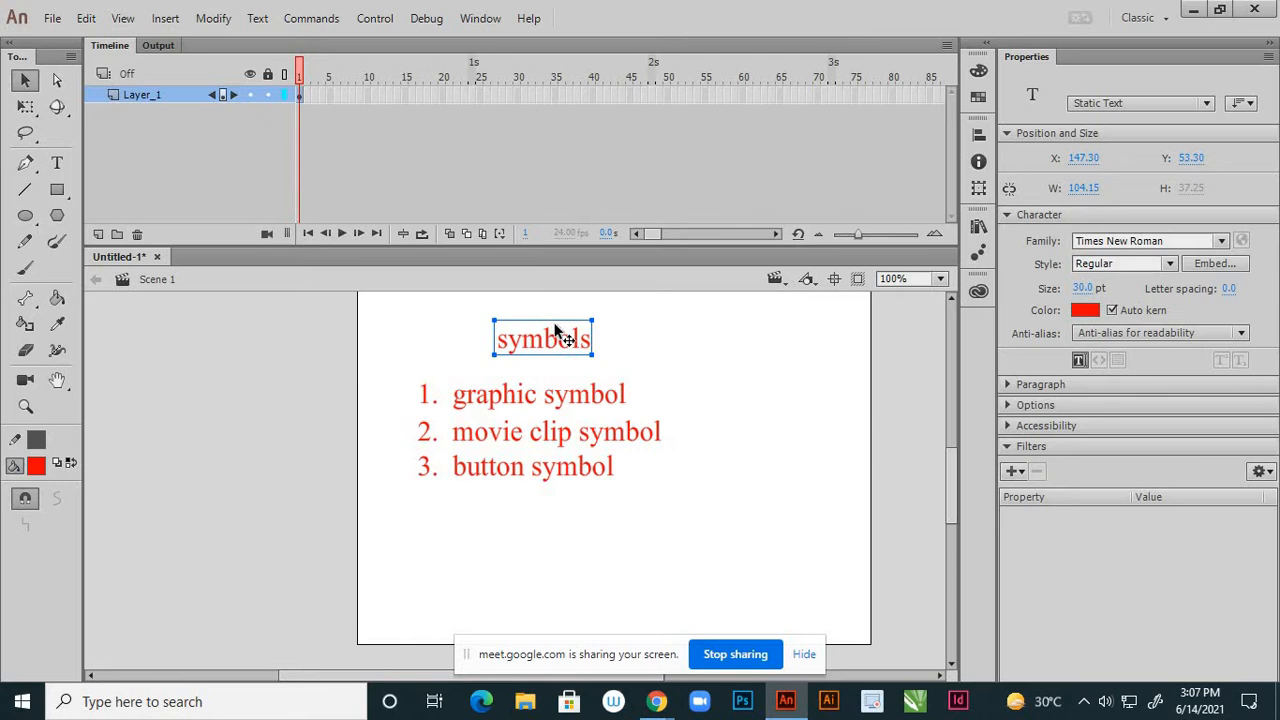
- Move the "symbols" heading straight left to about X 99, aligning it with the list item words, and deselect it
key("Left")
key("shift+Left")
key("shift+Left")
key("shift+Left")
key("shift+Left")
key("shift+Left")
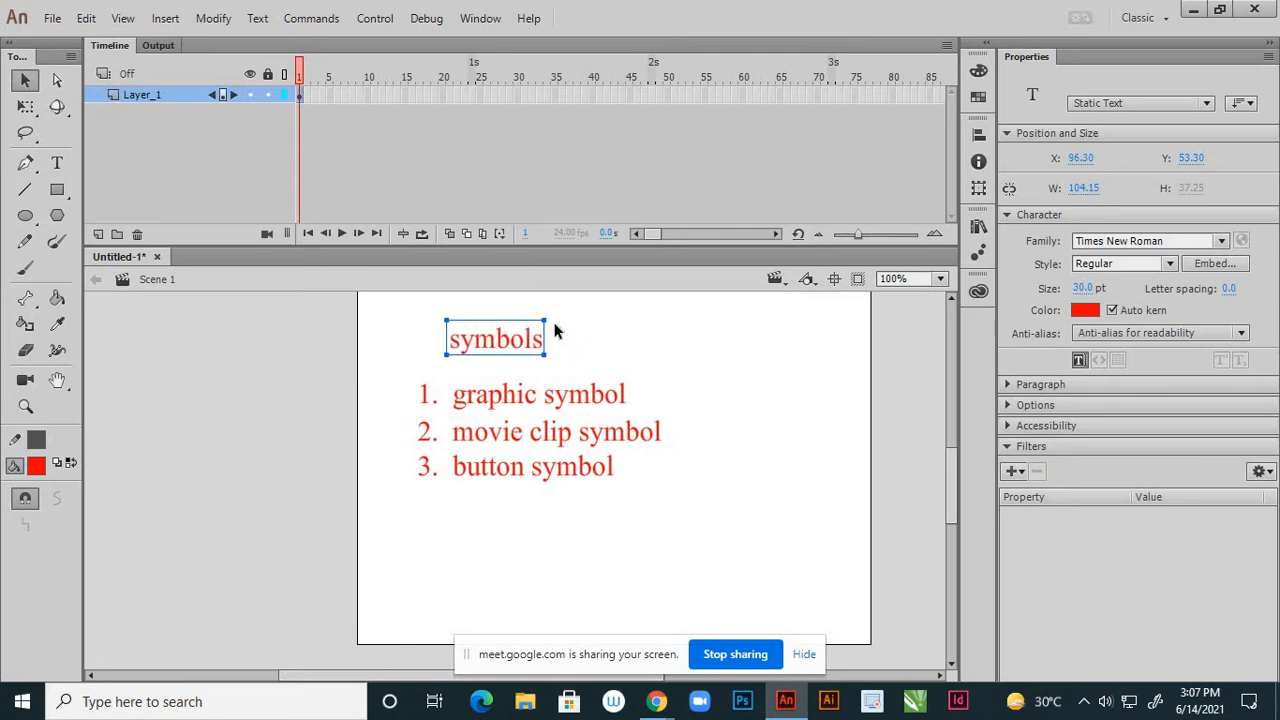
key("Right")
key("Right")
key("Right")
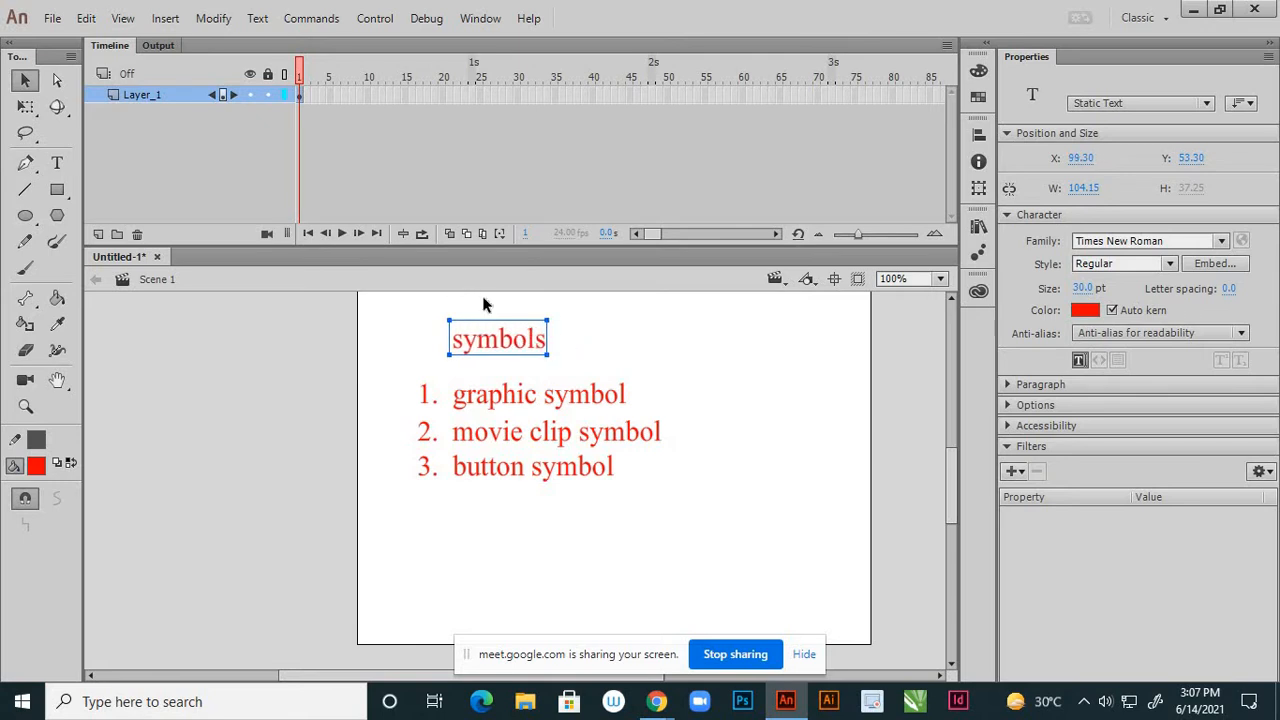
left_click(397, 319)
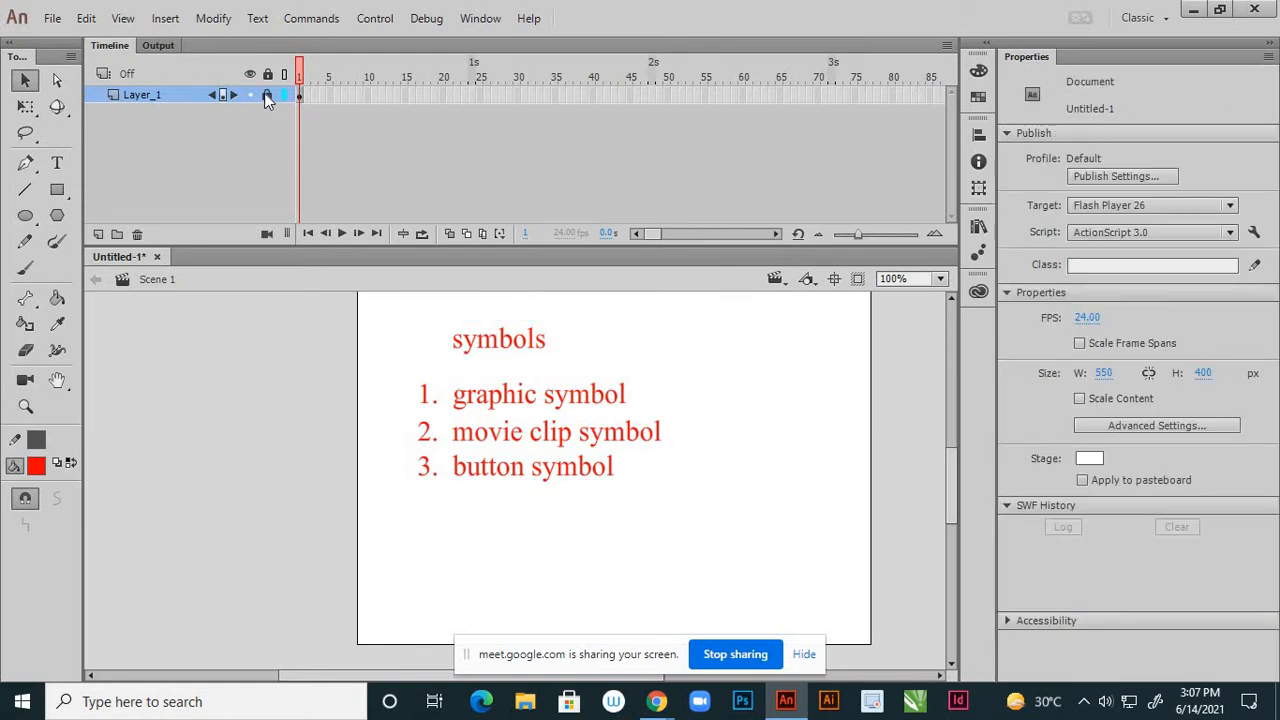
- Lock and hide Layer_1 and add a new layer above it
left_click(268, 95)
left_click(249, 94)
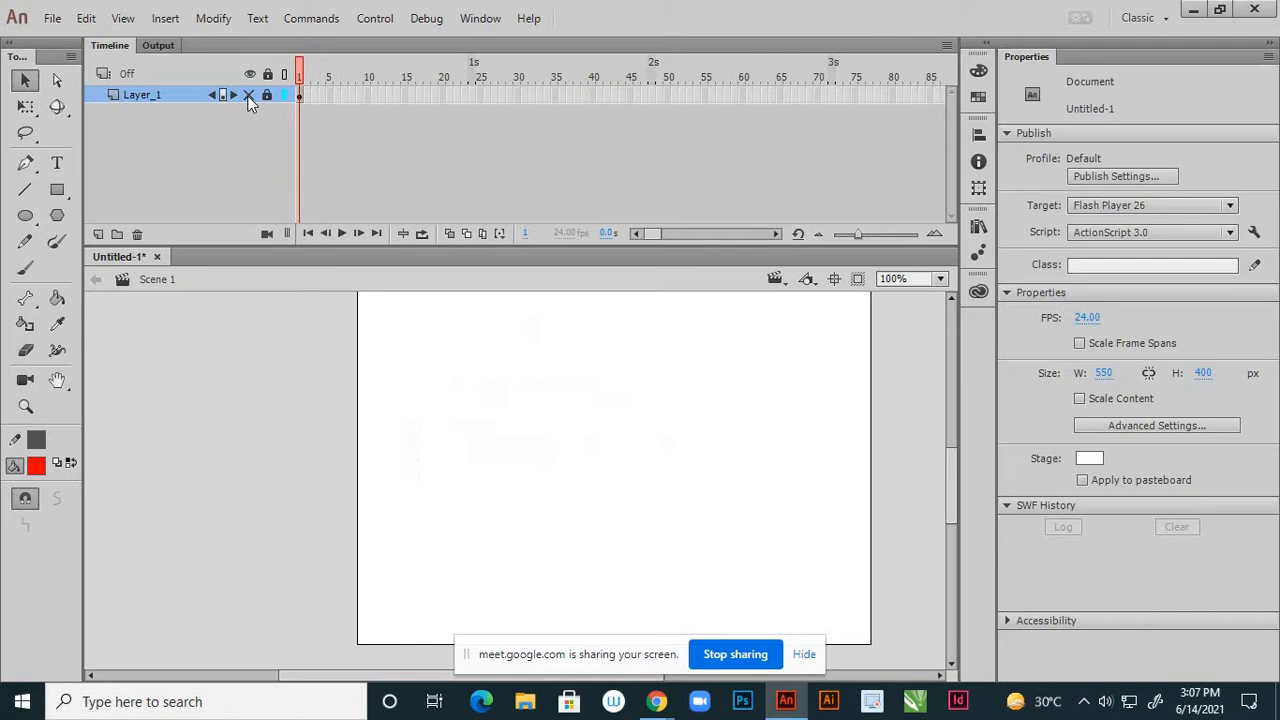
left_click(99, 235)
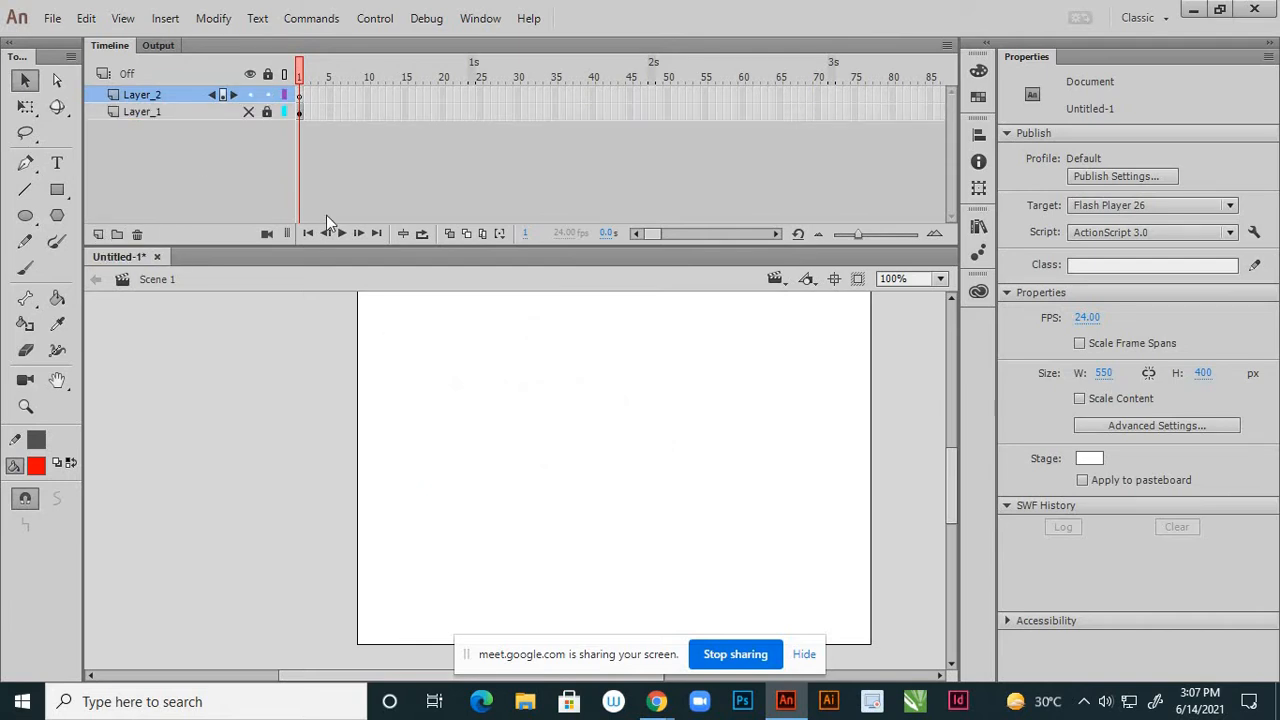
- Show and unlock Layer_1 and copy its "1. graphic symbol" text
left_click(249, 112)
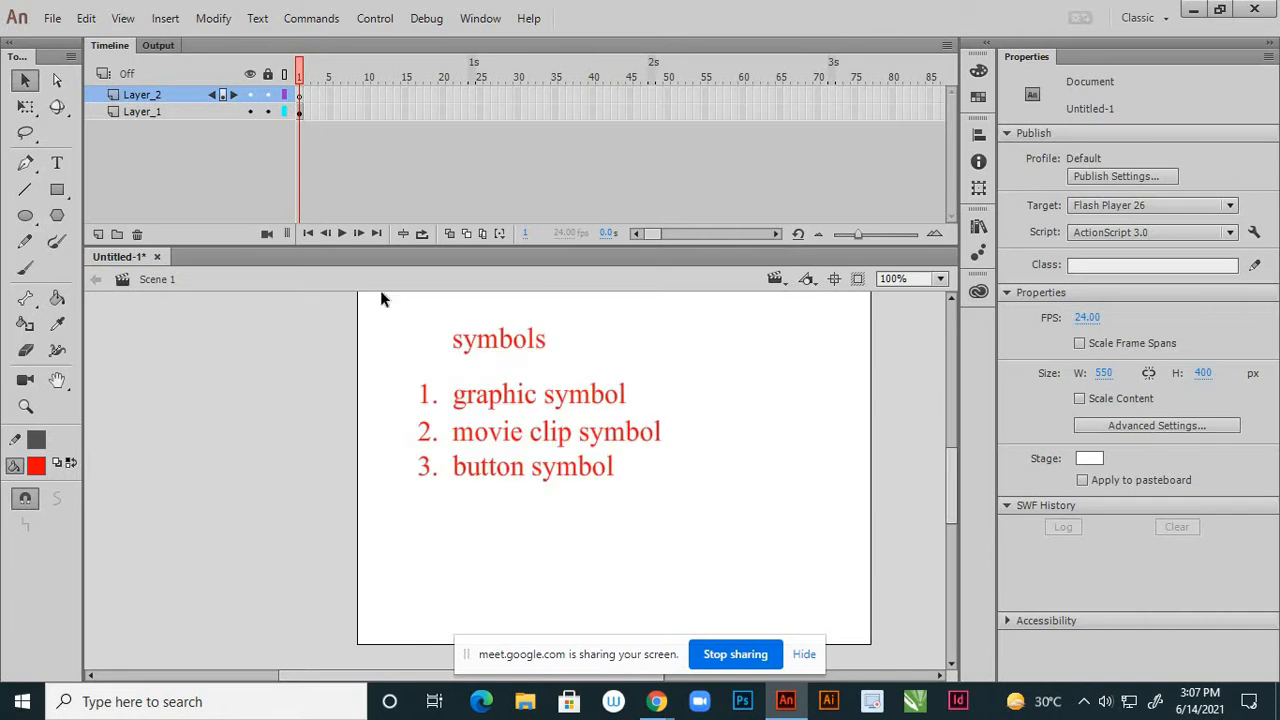
double_click(489, 390)
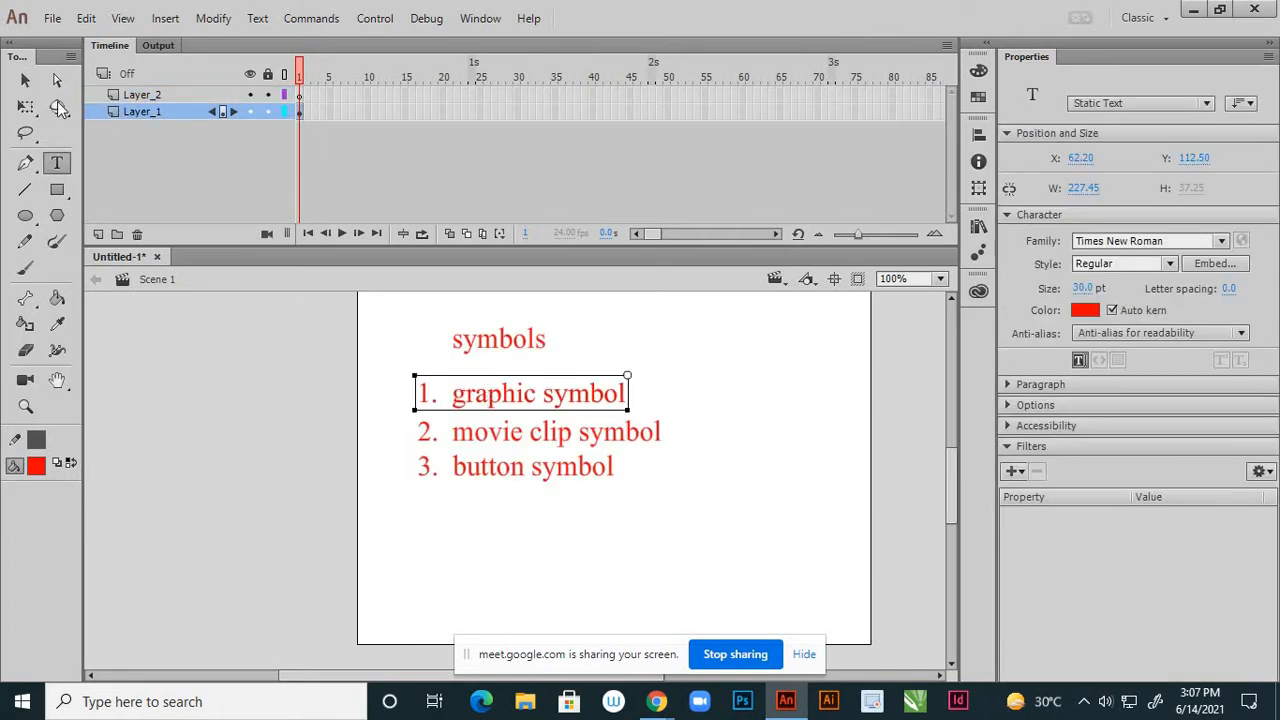
left_click(27, 82)
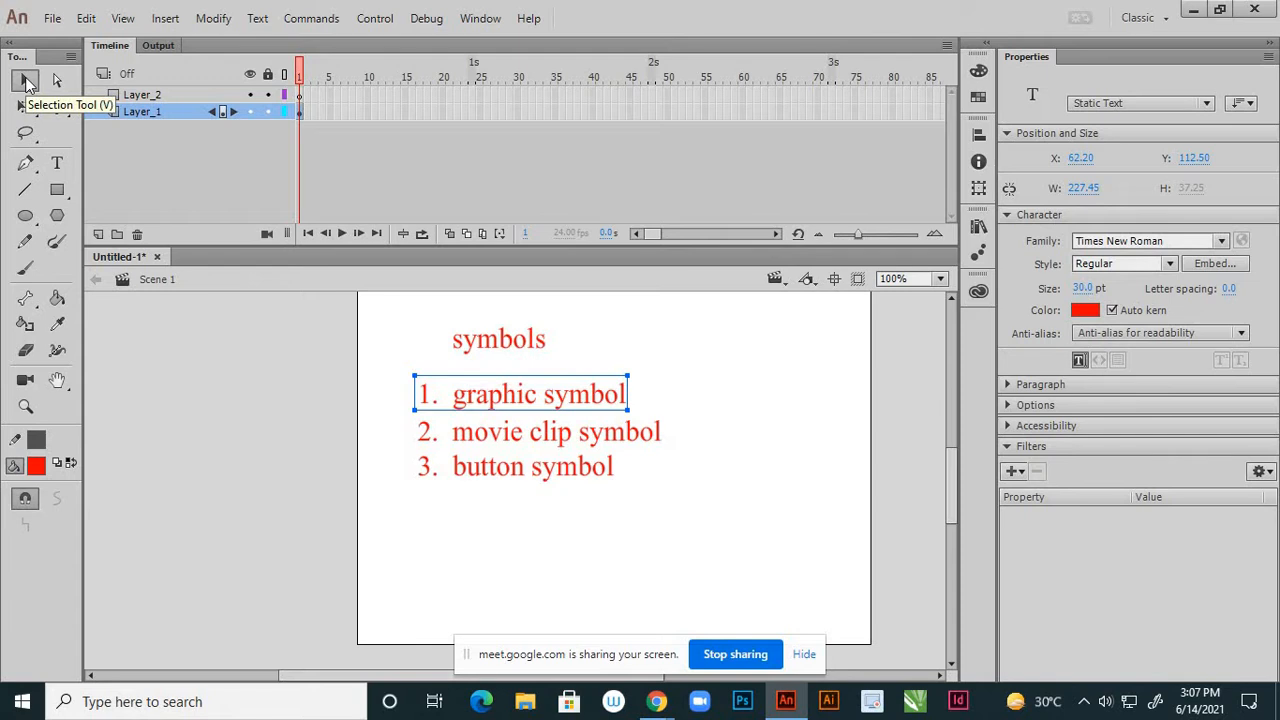
- Lock and hide Layer_1 again and paste the copied text in place on frame 1 of Layer_2
left_click(266, 111)
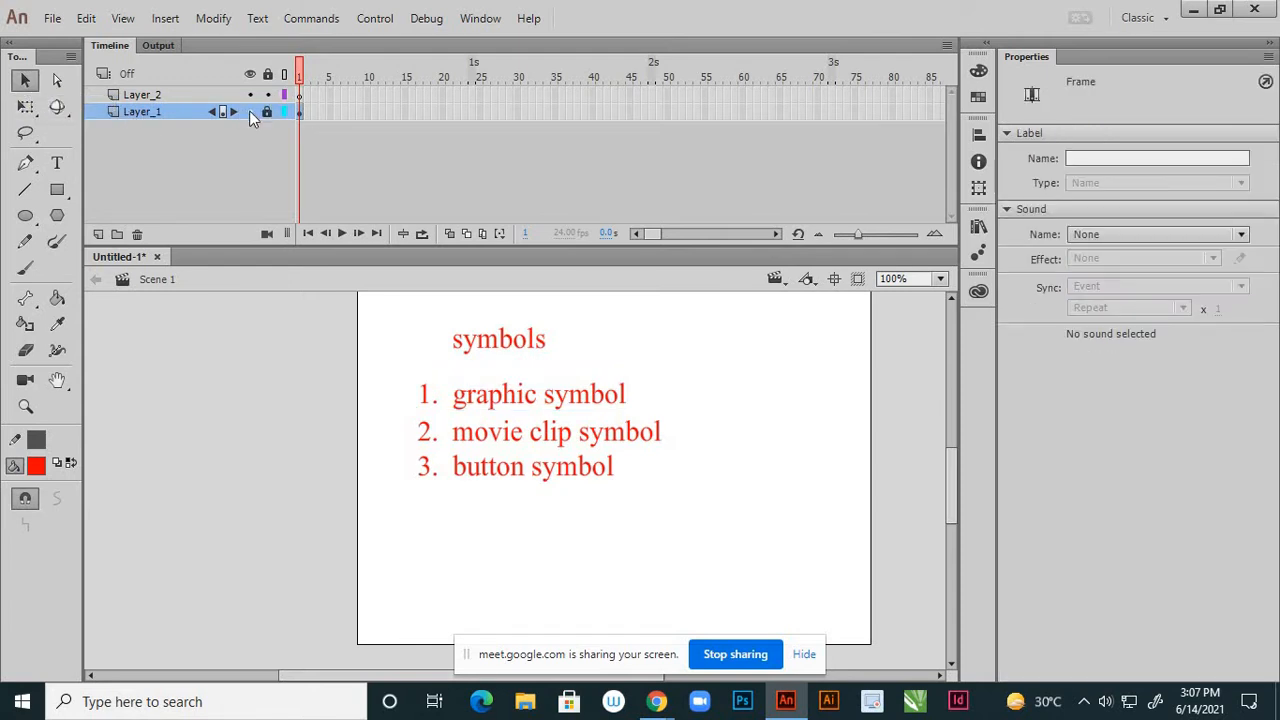
left_click(249, 111)
left_click(300, 95)
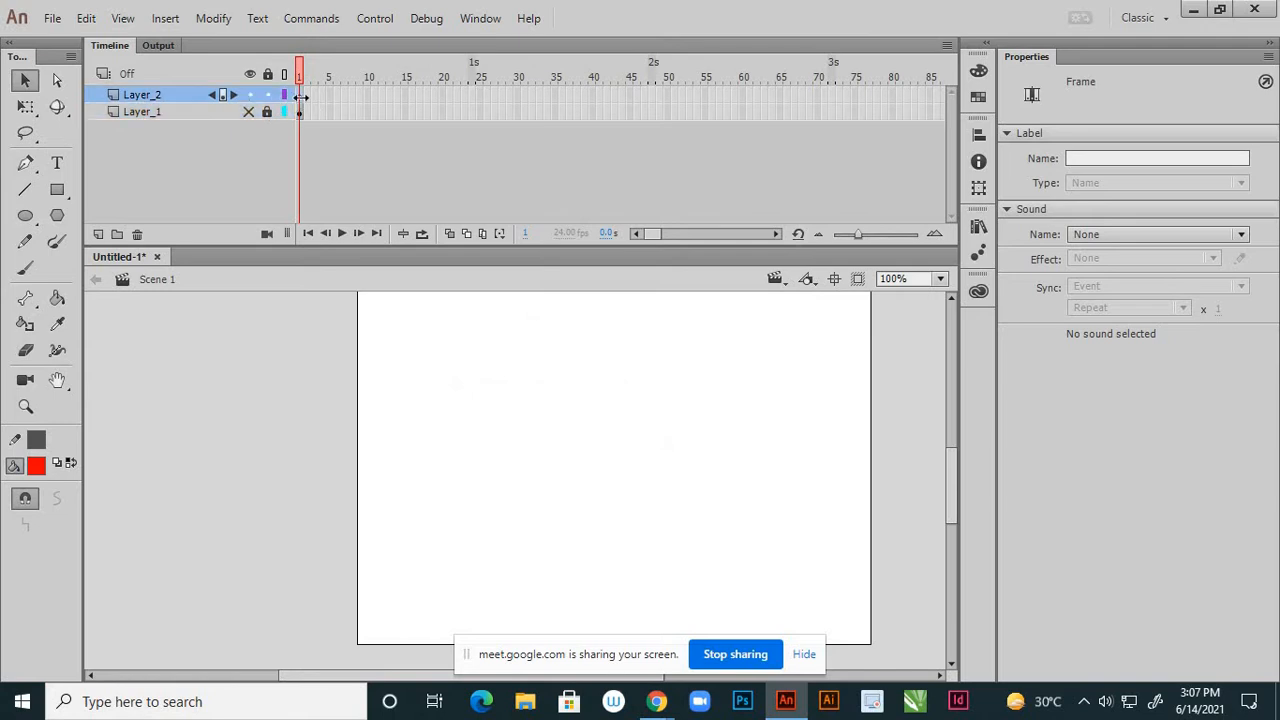
key("ctrl+shift+v")
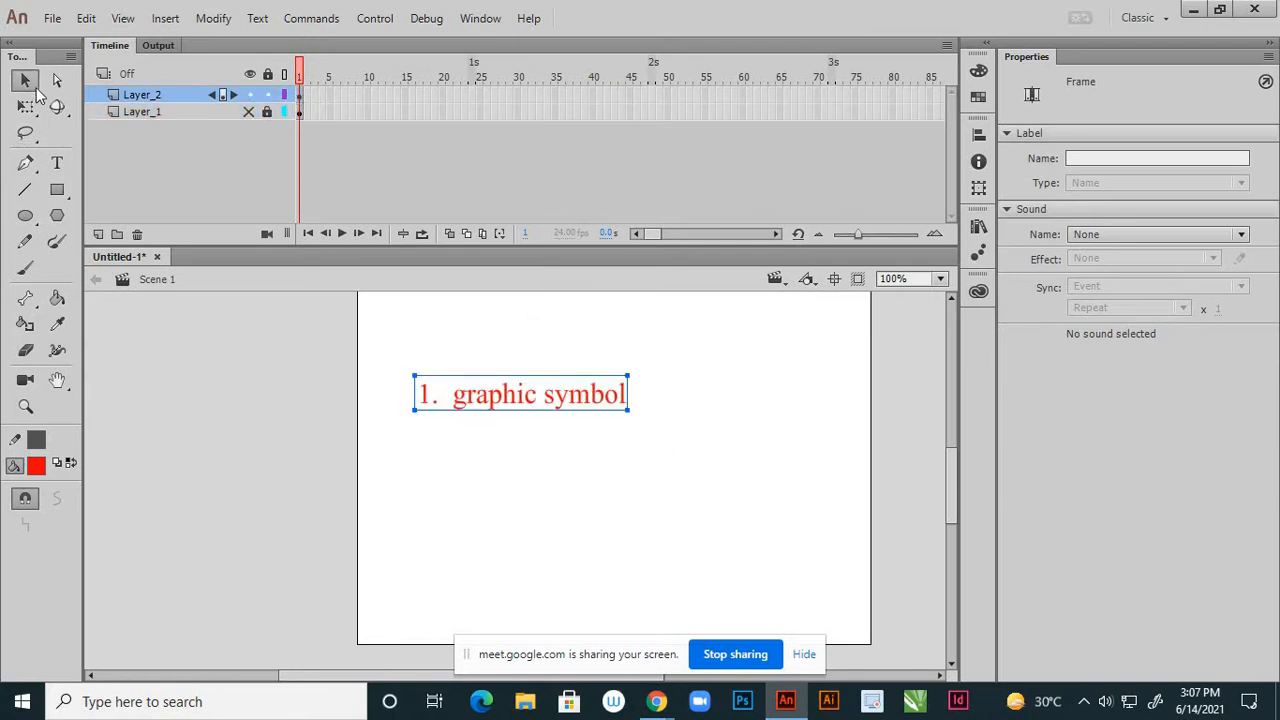
- Move the pasted "1. graphic symbol" text straight up to near the upper edge of the stage and lock Layer_2
key("Up")
key("Up")
key("Up")
key("Up")
key("Up")
key("Up")
key("Up")
key("Up")
key("Up")
key("Up")
key("Up")
key("Up")
key("Up")
key("Up")
key("Up")
key("Up")
key("Up")
key("Up")
key("Up")
key("Up")
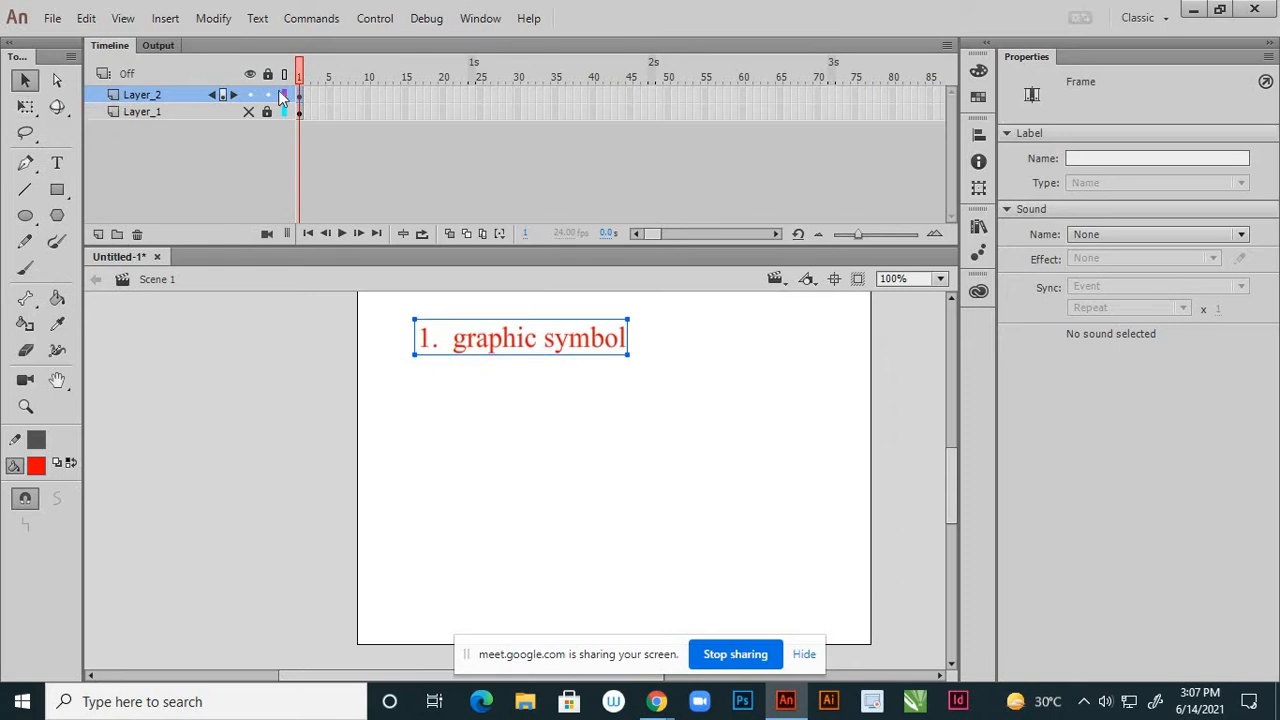
left_click(268, 94)
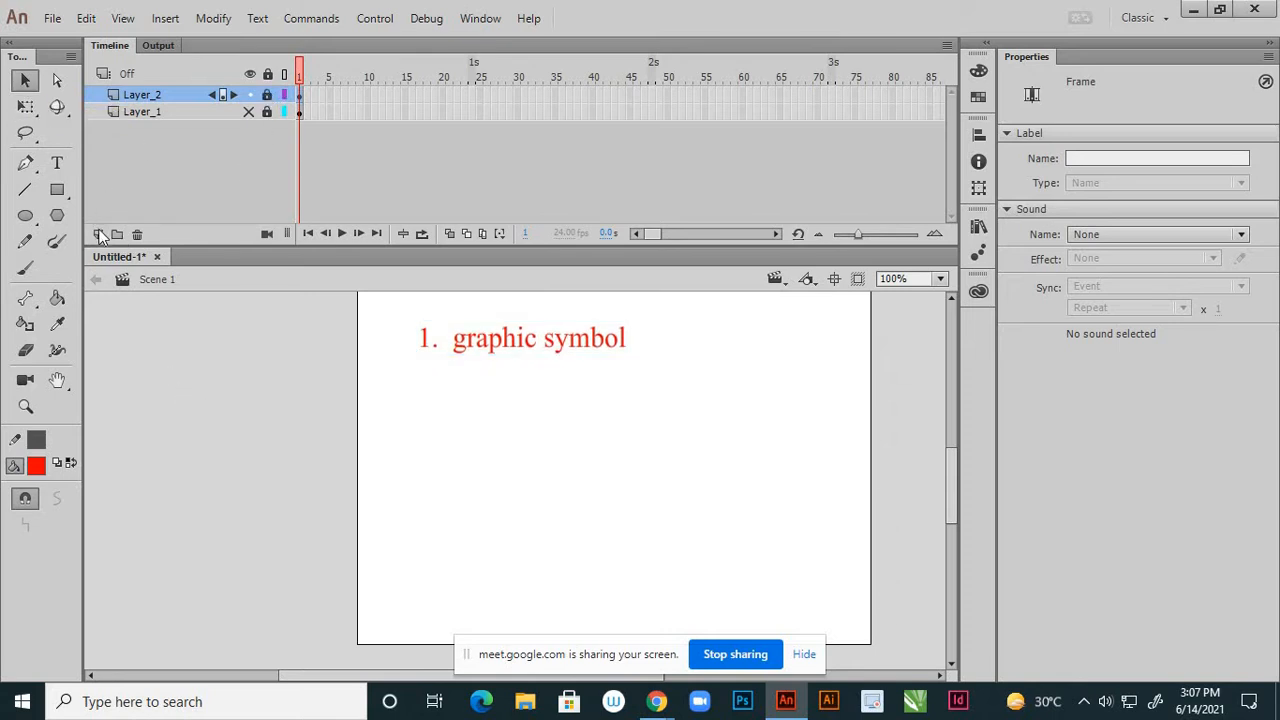